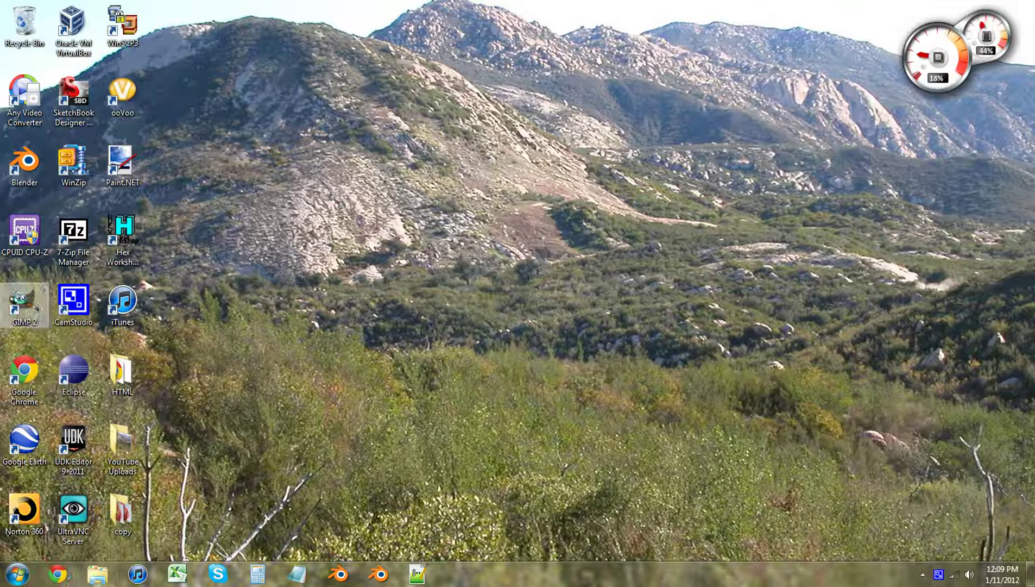
Step: Launch GIMP 2 from its desktop shortcut
{"action": "left_click", "coordinate": [22, 297]}
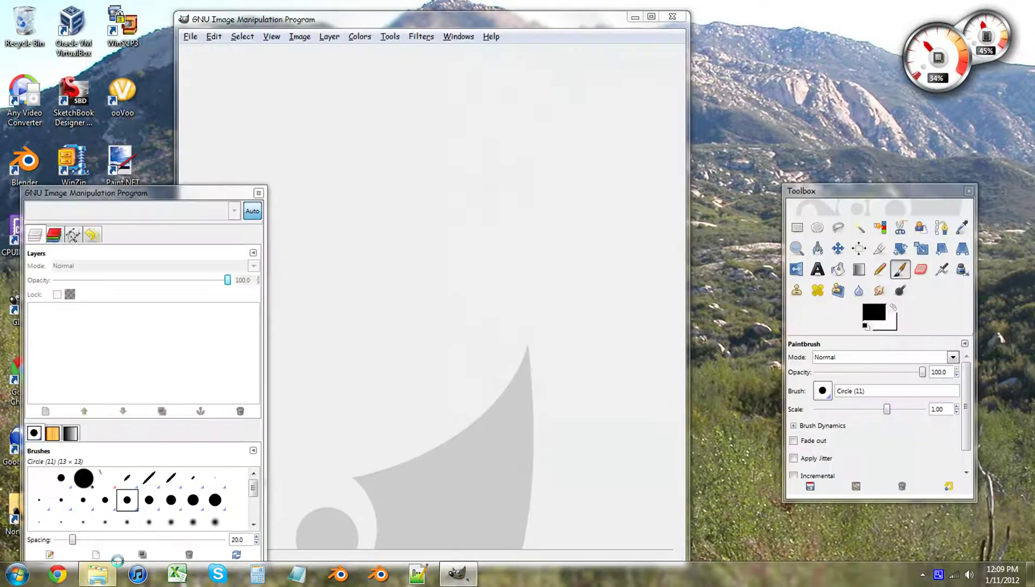
Step: Browse Blender Game Tutorial > World 001 > Assets and open Barrel.blend in Blender
{"action": "left_click", "coordinate": [98, 573]}
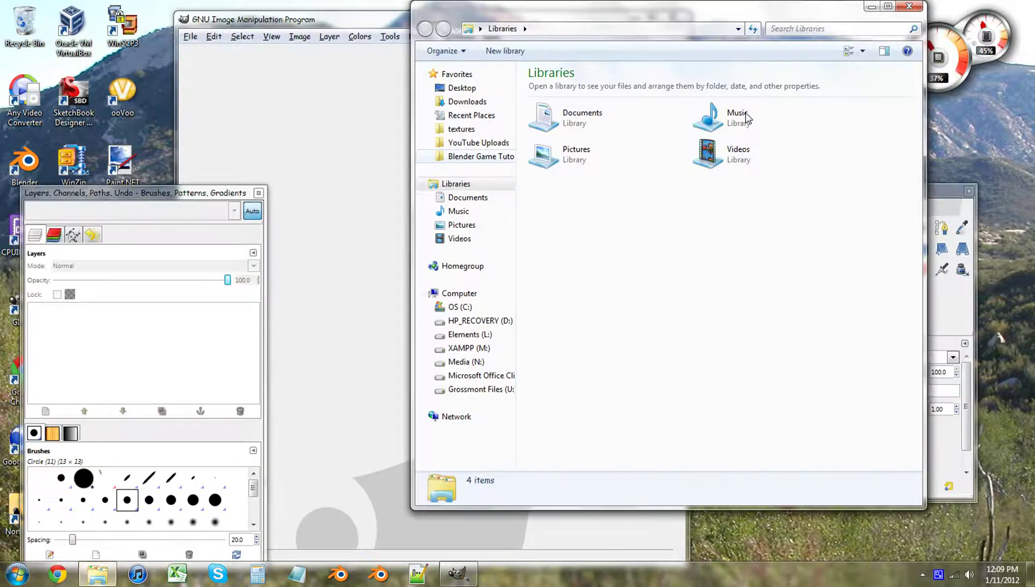
{"action": "left_click", "coordinate": [485, 157]}
{"action": "double_click", "coordinate": [548, 122]}
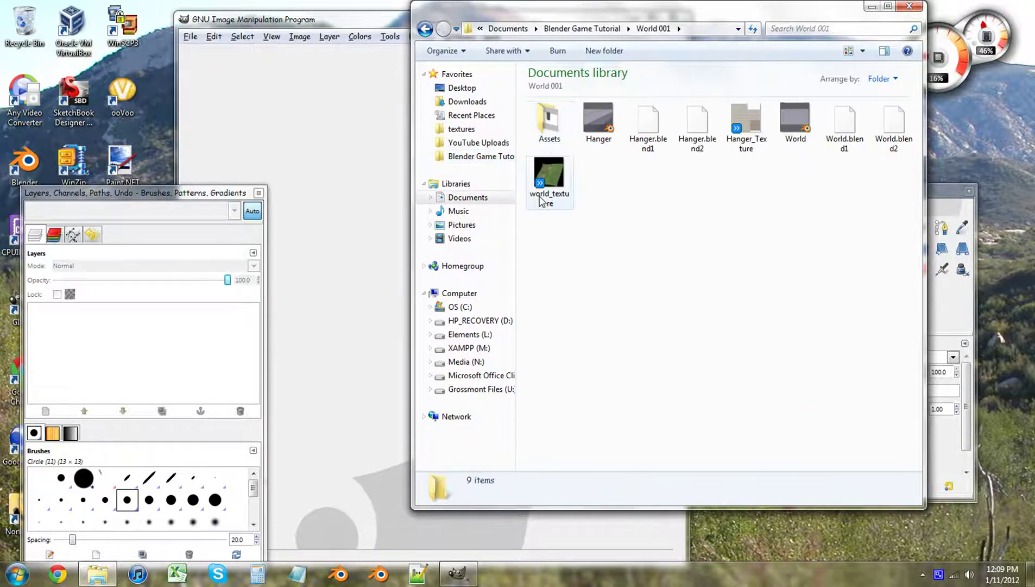
{"action": "double_click", "coordinate": [553, 123]}
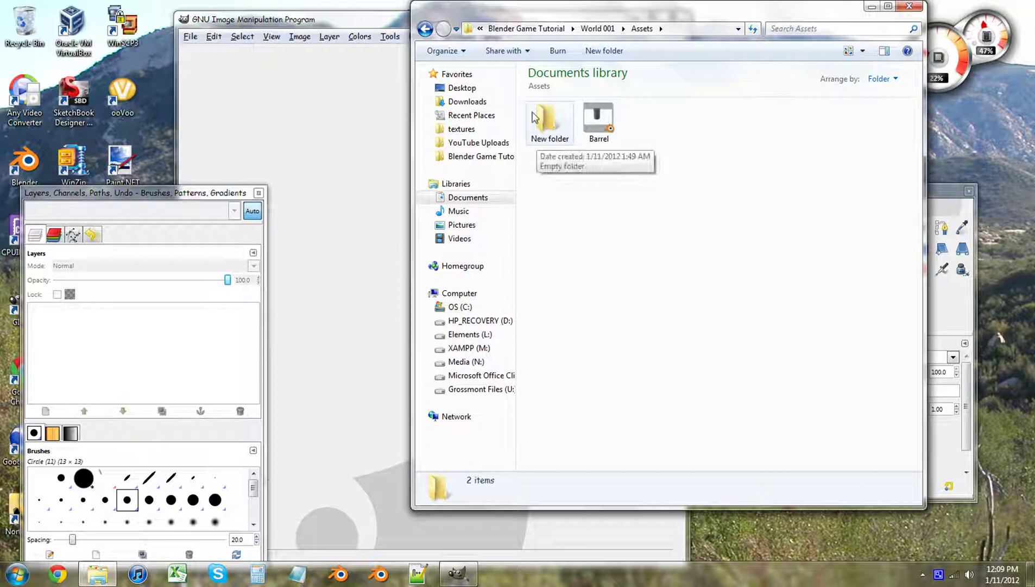
{"action": "double_click", "coordinate": [546, 120]}
{"action": "left_click", "coordinate": [424, 29]}
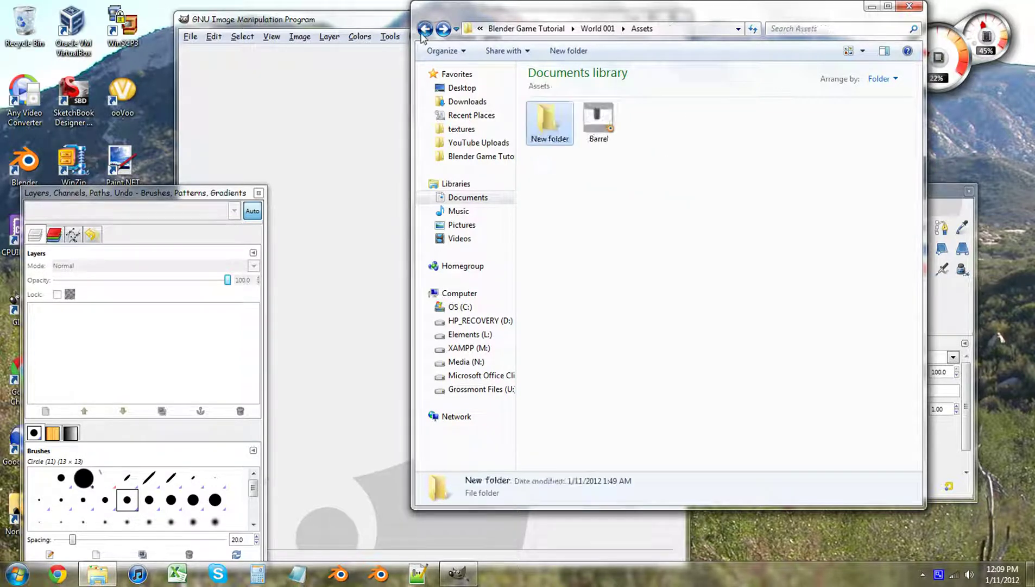
{"action": "left_click", "coordinate": [424, 31]}
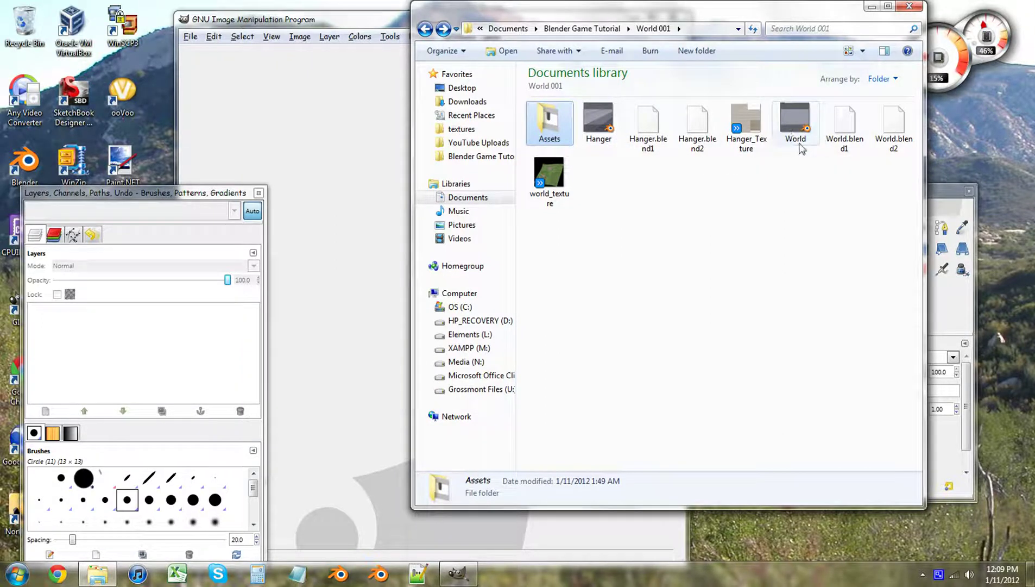
{"action": "double_click", "coordinate": [567, 131]}
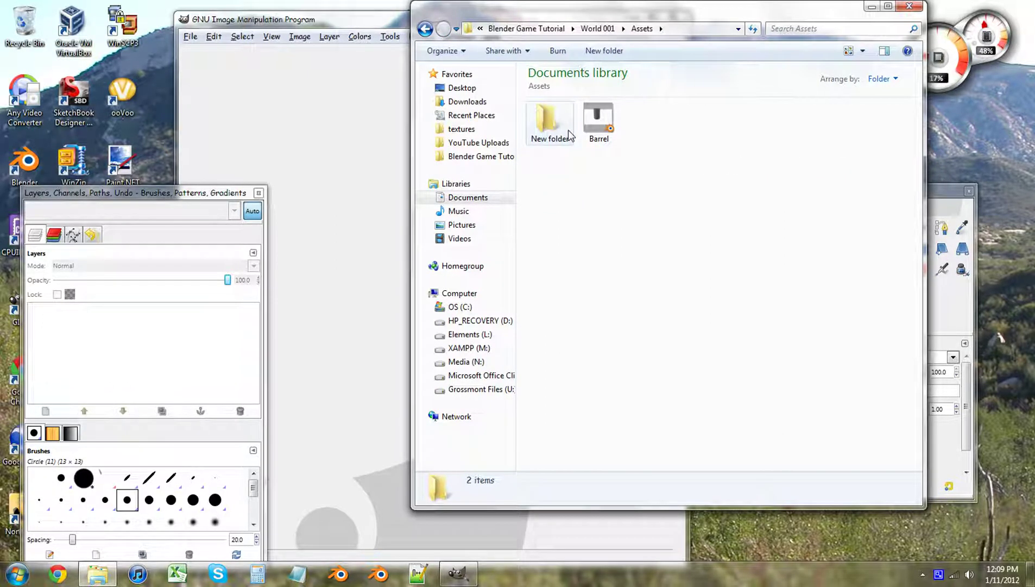
{"action": "double_click", "coordinate": [612, 124]}
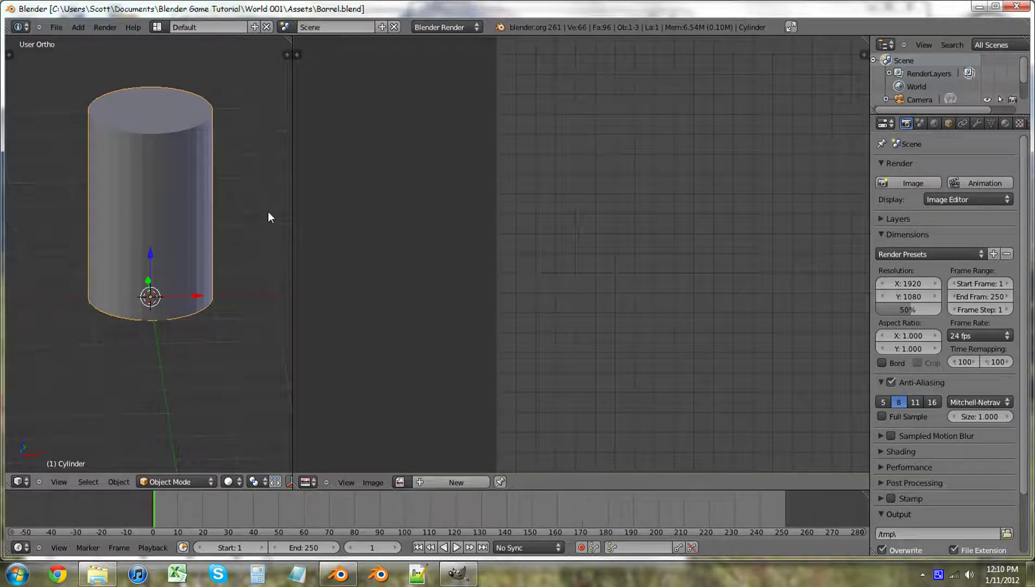
Step: In Edit Mode, snap the stray UV vertex onto the strip's bottom corner
{"action": "key", "text": "Tab"}
{"action": "scroll", "coordinate": [886, 247], "scroll_direction": "down", "scroll_amount": 3}
{"action": "scroll", "coordinate": [726, 304], "scroll_direction": "down", "scroll_amount": 3}
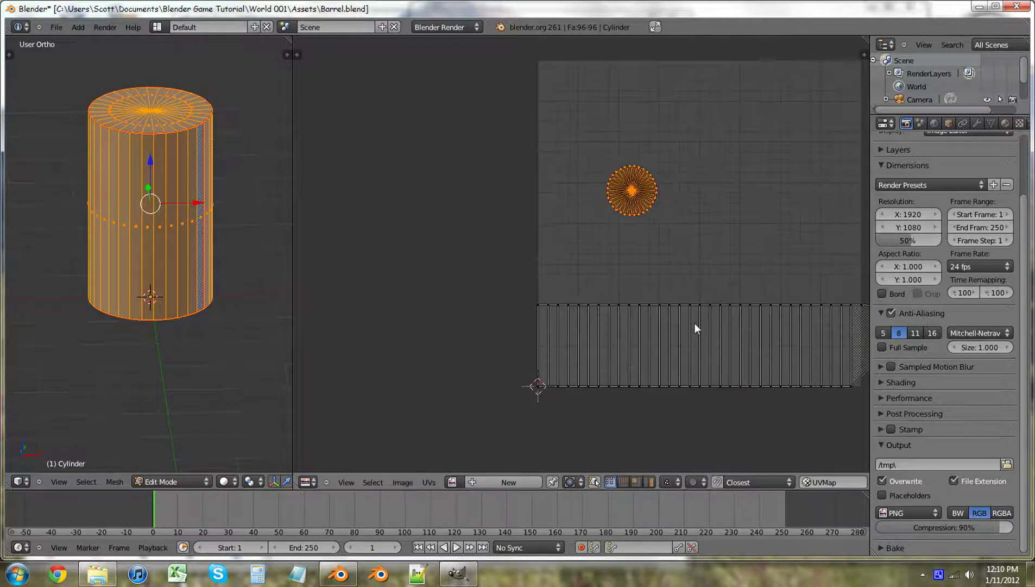
{"action": "middle_click_drag", "start_coordinate": [695, 322], "coordinate": [441, 332]}
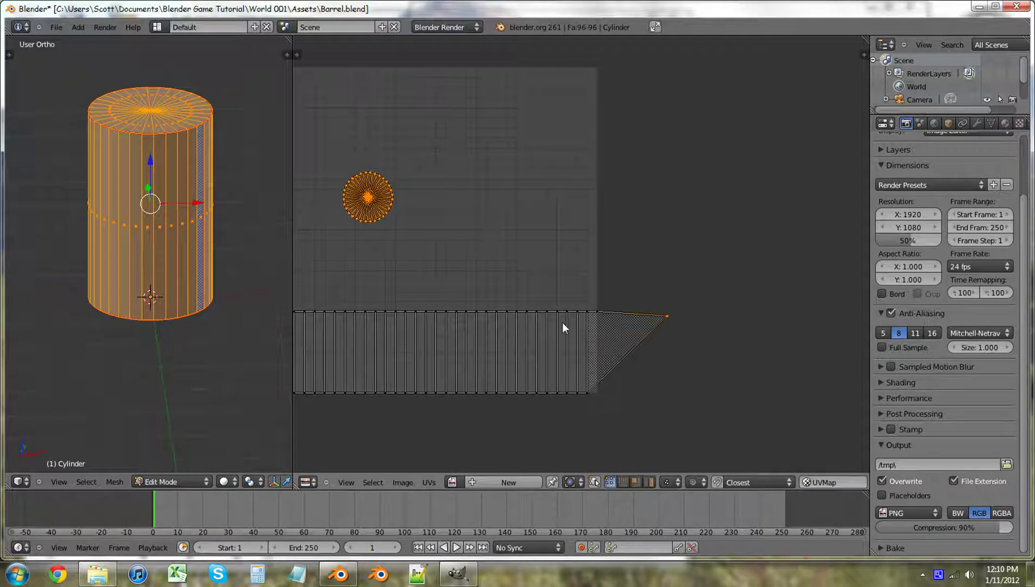
{"action": "right_click", "coordinate": [667, 316]}
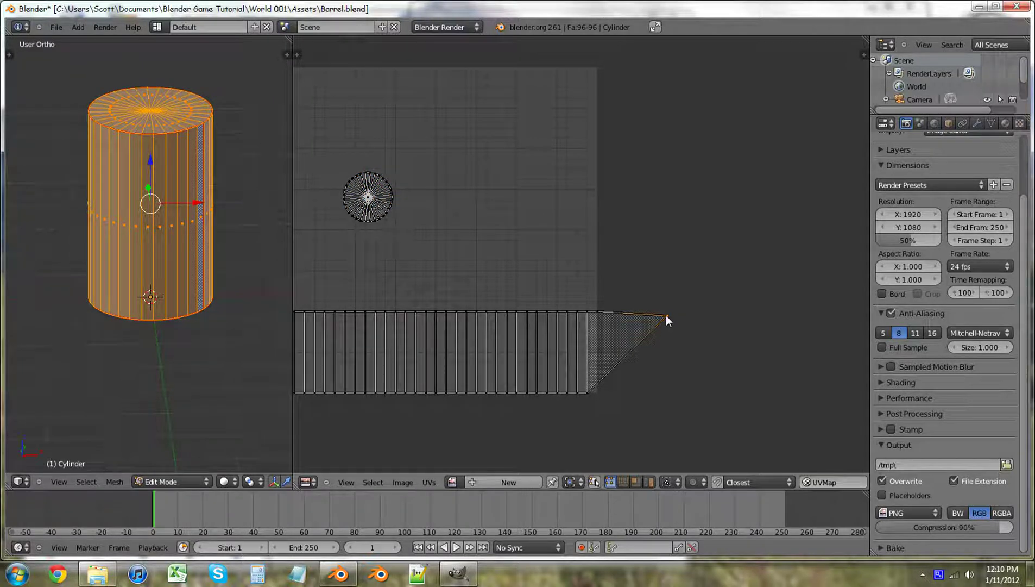
{"action": "key", "text": "g"}
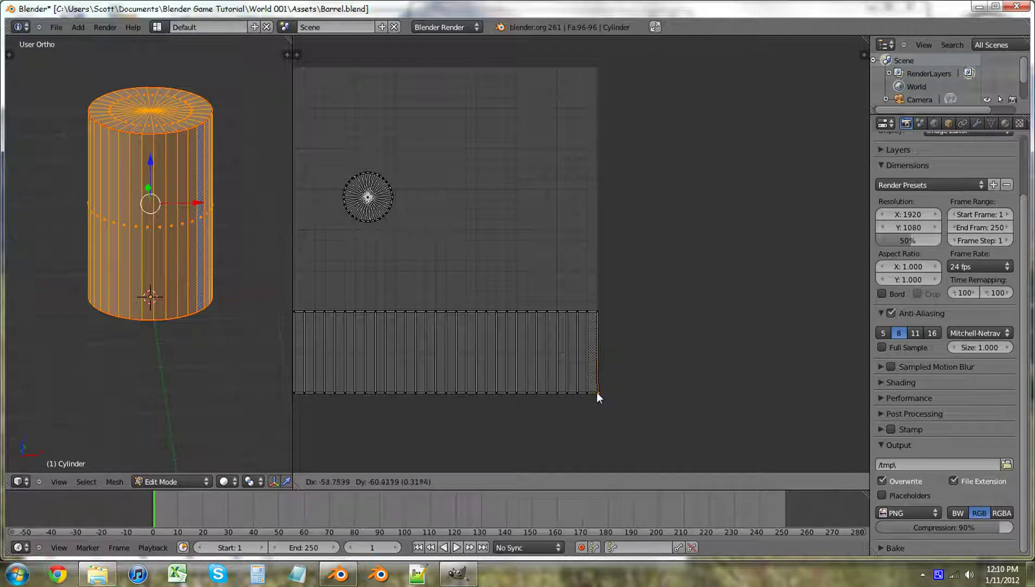
{"action": "left_click", "coordinate": [596, 392]}
Step: Shift the UV strip along X, then along Y, to sit within the image area
{"action": "scroll", "coordinate": [603, 391], "scroll_direction": "up", "scroll_amount": 5}
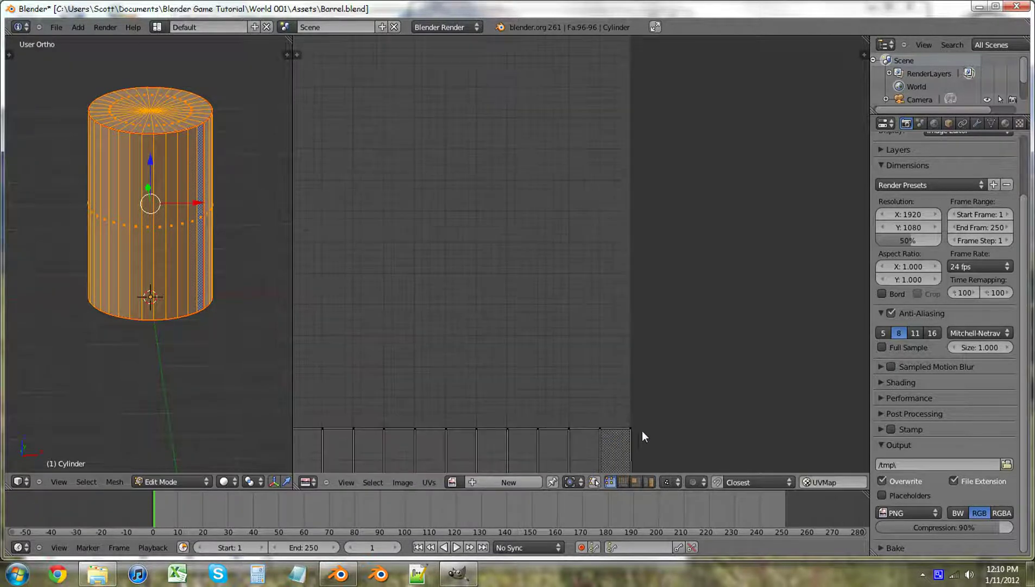
{"action": "middle_click_drag", "start_coordinate": [618, 341], "coordinate": [552, 134]}
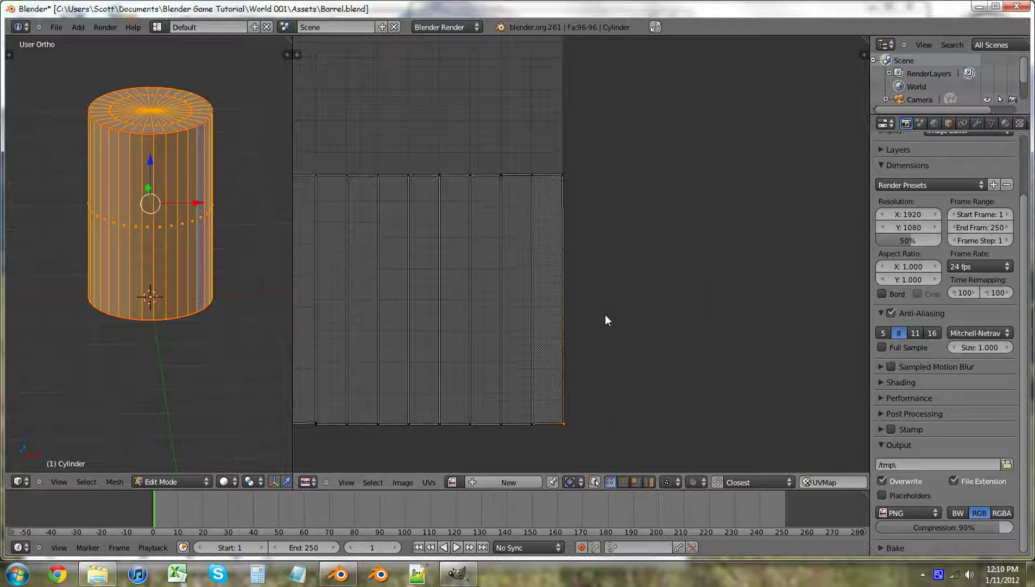
{"action": "middle_click_drag", "start_coordinate": [589, 395], "coordinate": [579, 346]}
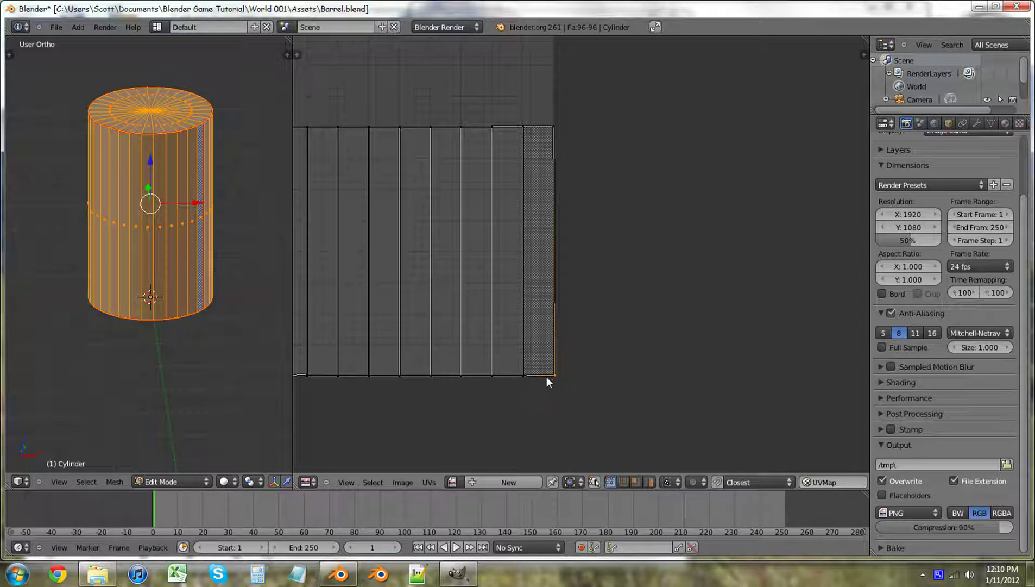
{"action": "key", "text": "g"}
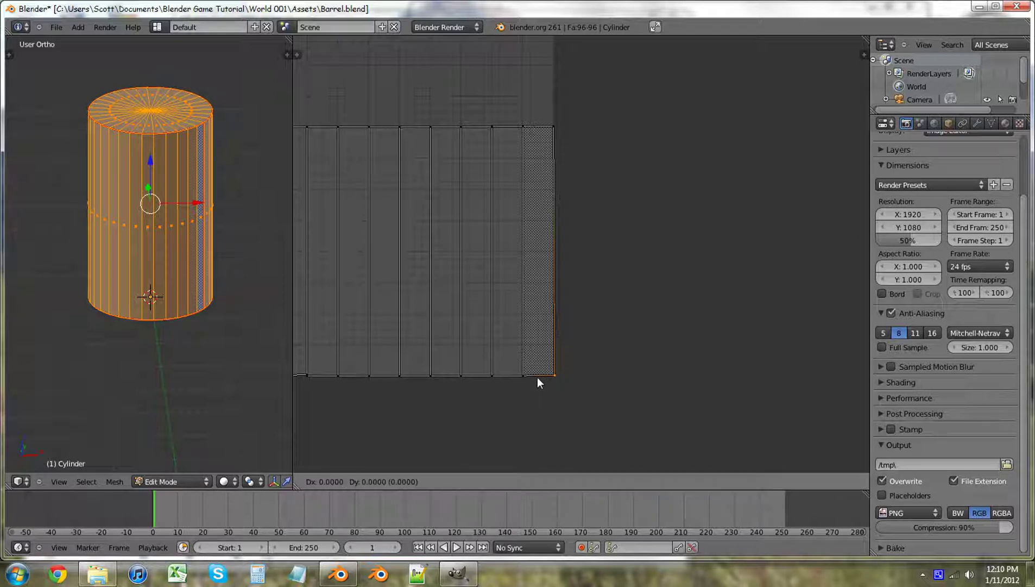
{"action": "key", "text": "x"}
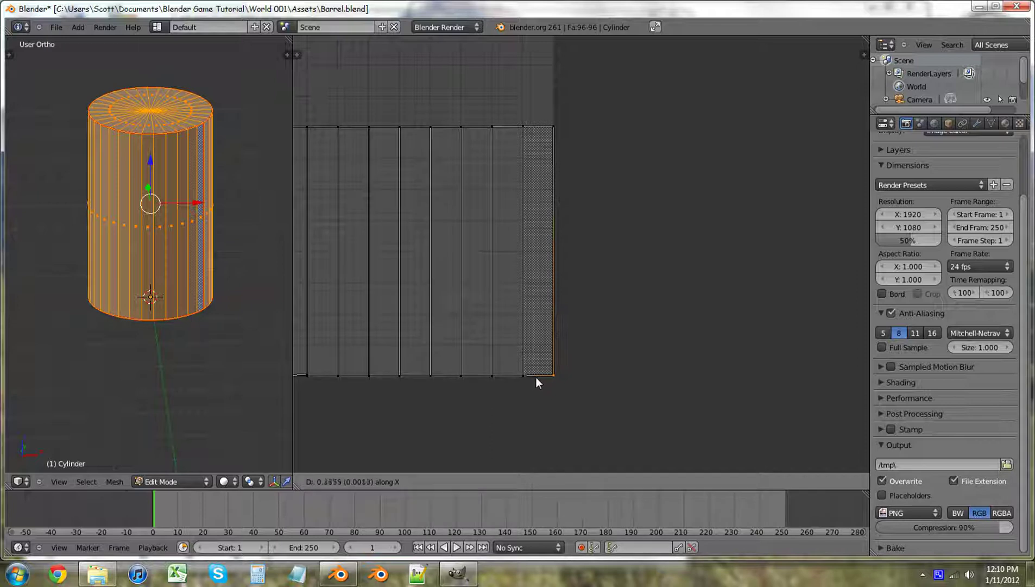
{"action": "left_click", "coordinate": [536, 377]}
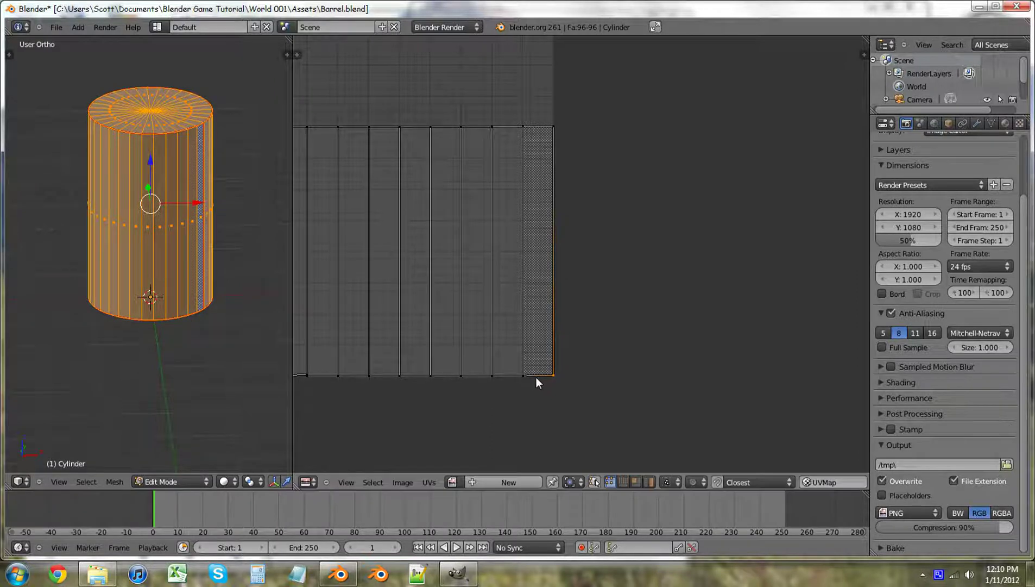
{"action": "key", "text": "g"}
{"action": "key", "text": "y"}
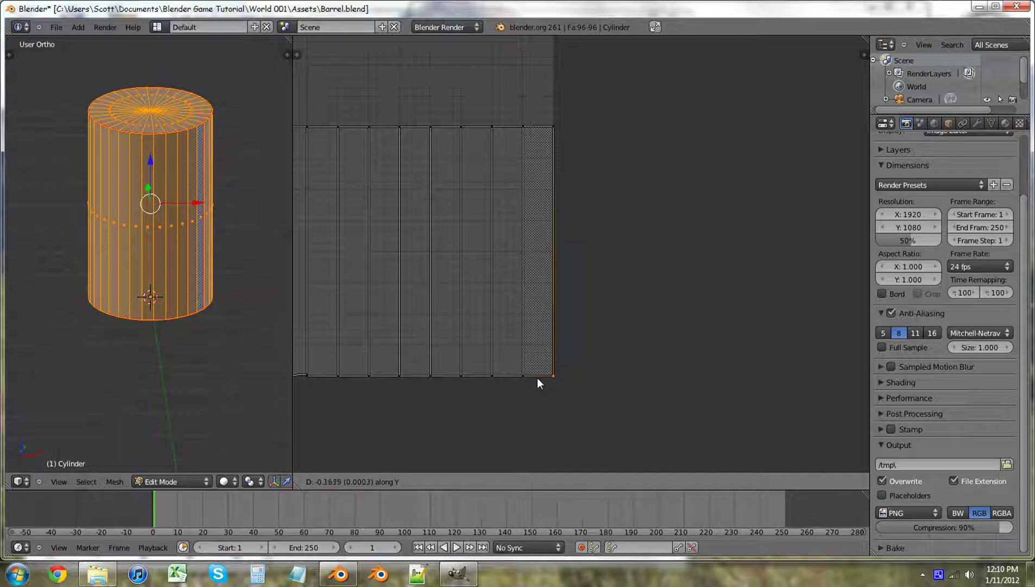
{"action": "left_click", "coordinate": [537, 382]}
{"action": "scroll", "coordinate": [400, 326], "scroll_direction": "down", "scroll_amount": 6}
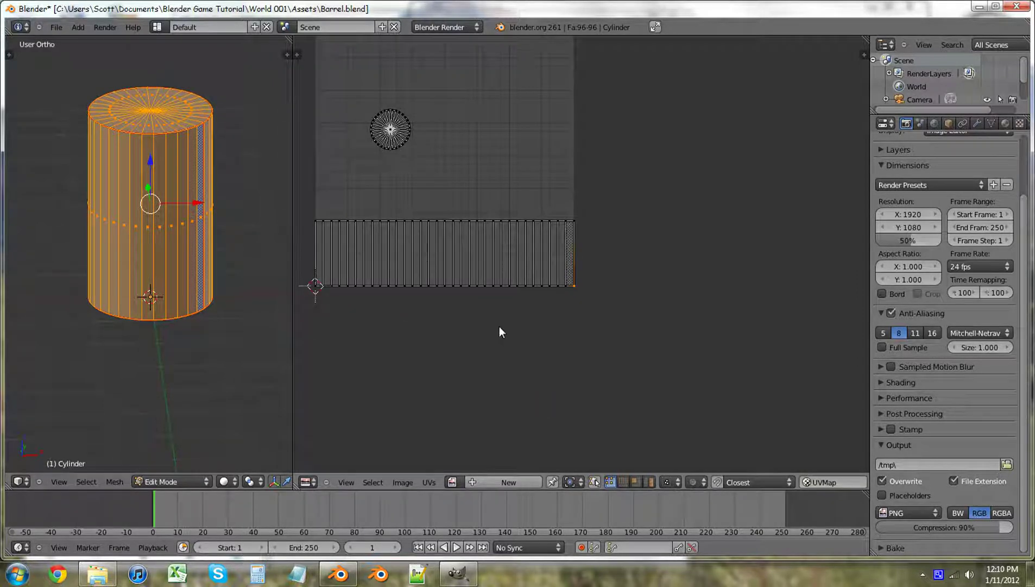
Step: Export the UV layout as Barrel.png into Assets > New folder
{"action": "left_click", "coordinate": [435, 482]}
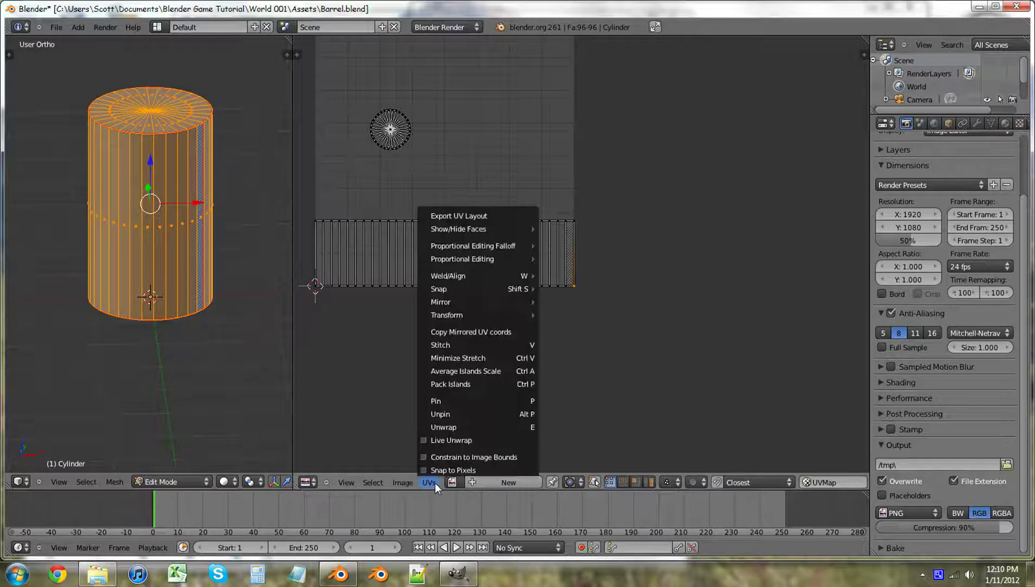
{"action": "left_click", "coordinate": [466, 216]}
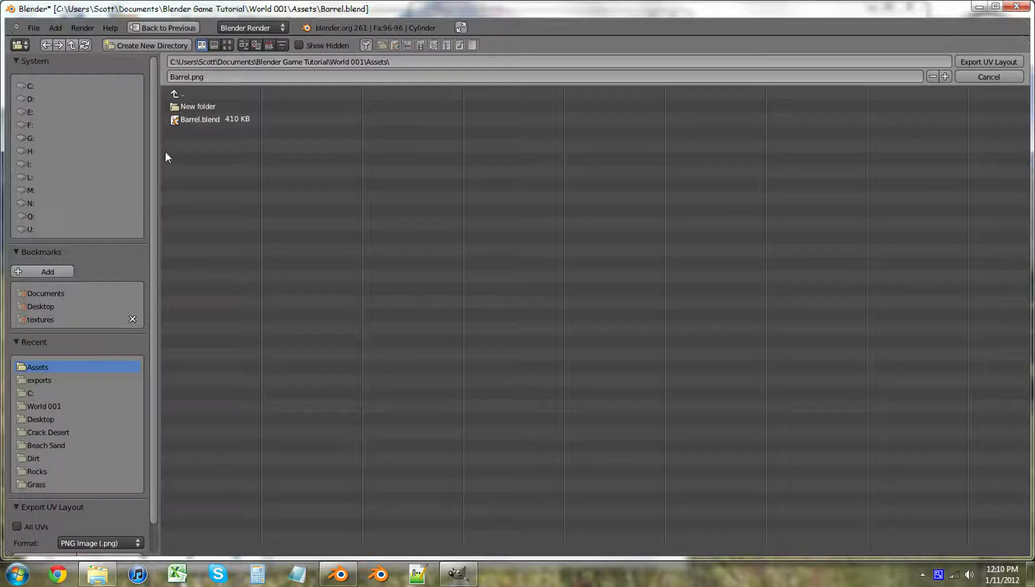
{"action": "left_click", "coordinate": [200, 109]}
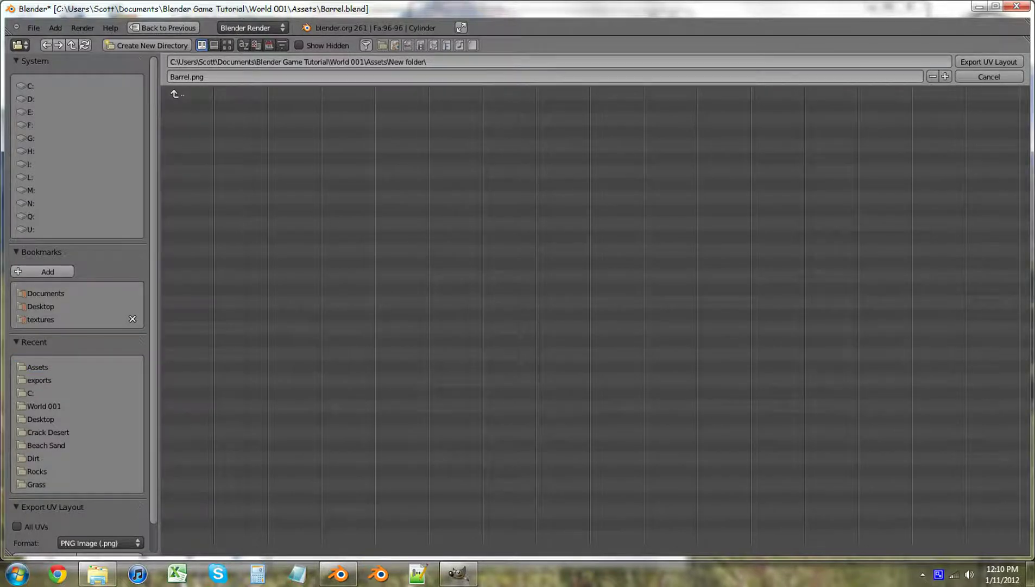
{"action": "left_click", "coordinate": [996, 63]}
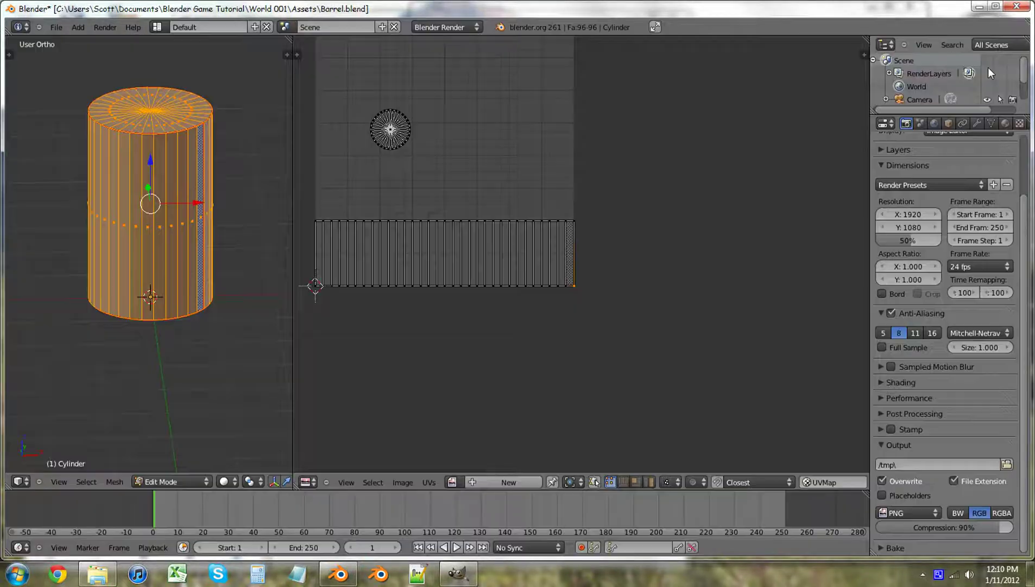
Step: Check the exported Barrel.png UV image in New folder
{"action": "left_click", "coordinate": [97, 573]}
{"action": "double_click", "coordinate": [561, 113]}
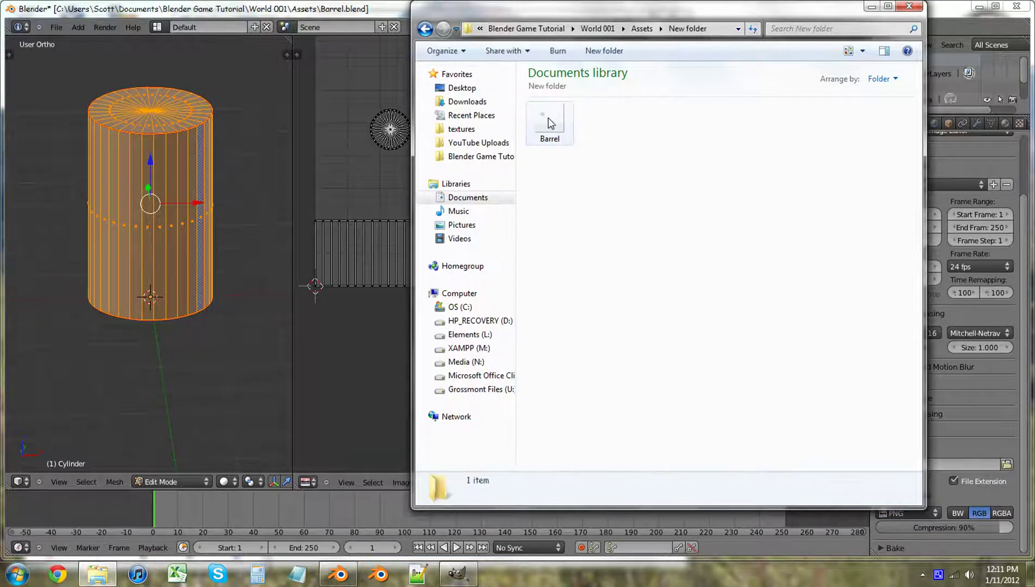
{"action": "double_click", "coordinate": [550, 123]}
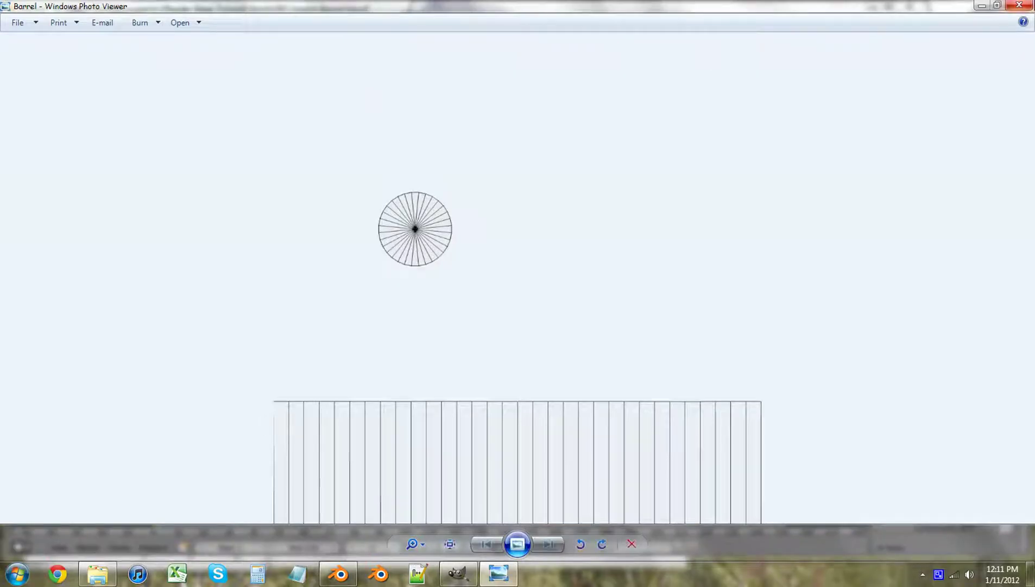
{"action": "left_click", "coordinate": [1019, 5]}
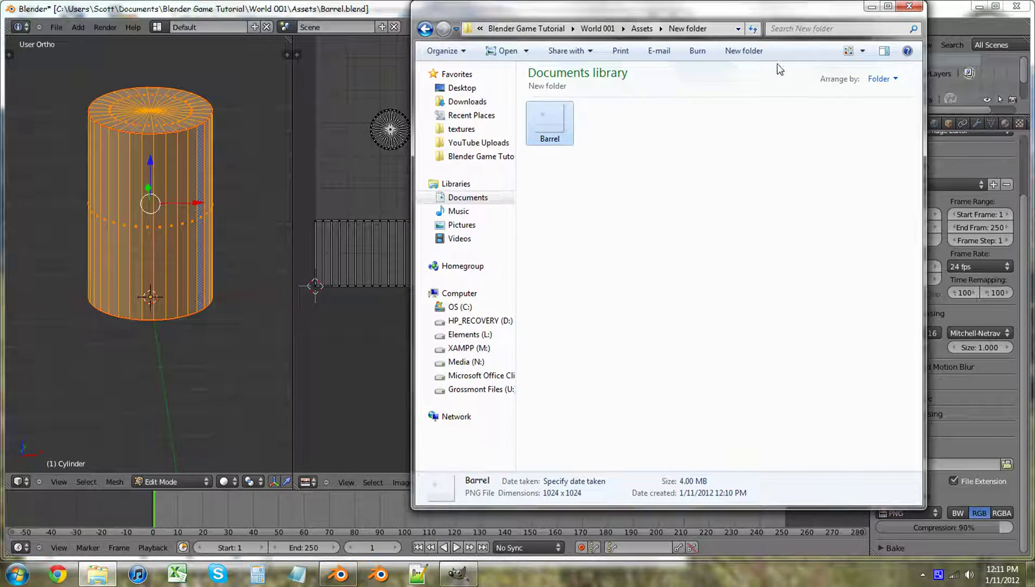
{"action": "left_click", "coordinate": [425, 28]}
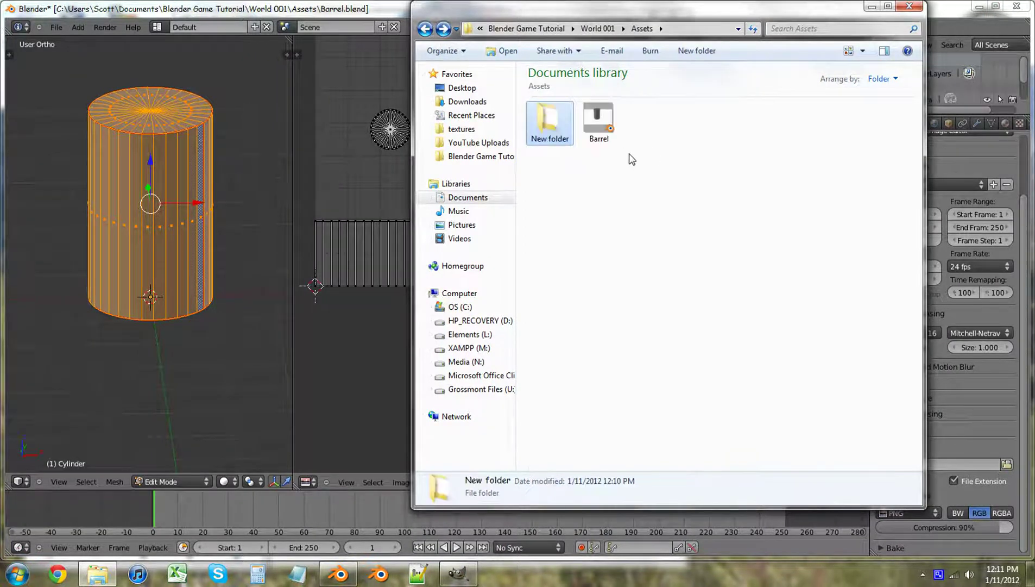
Step: Move Barrel.blend into New folder, rename the folder to Barrel, and open it
{"action": "left_click_drag", "start_coordinate": [551, 126], "coordinate": [550, 127]}
{"action": "left_click", "coordinate": [551, 127]}
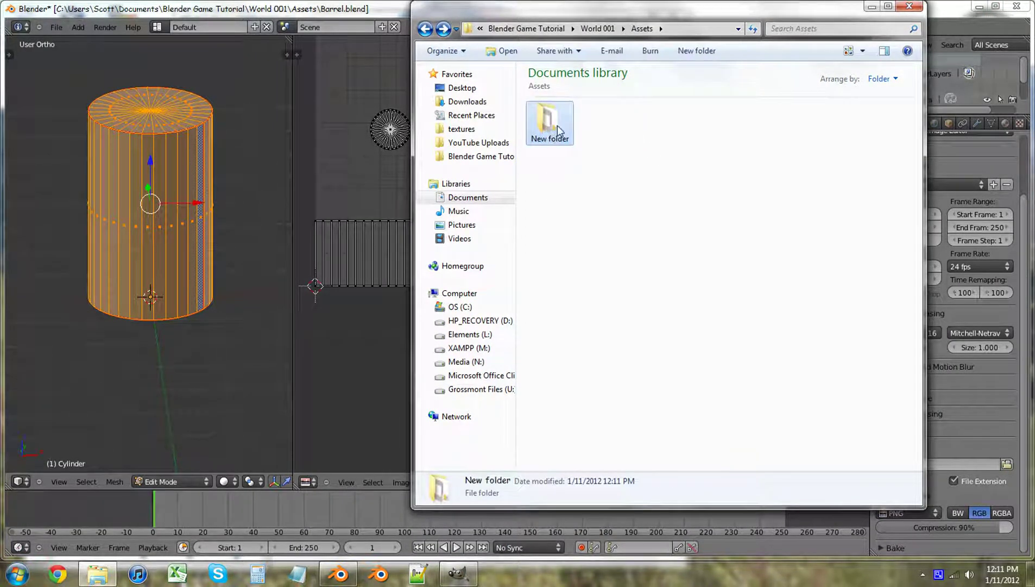
{"action": "right_click", "coordinate": [556, 126]}
{"action": "left_click", "coordinate": [612, 329]}
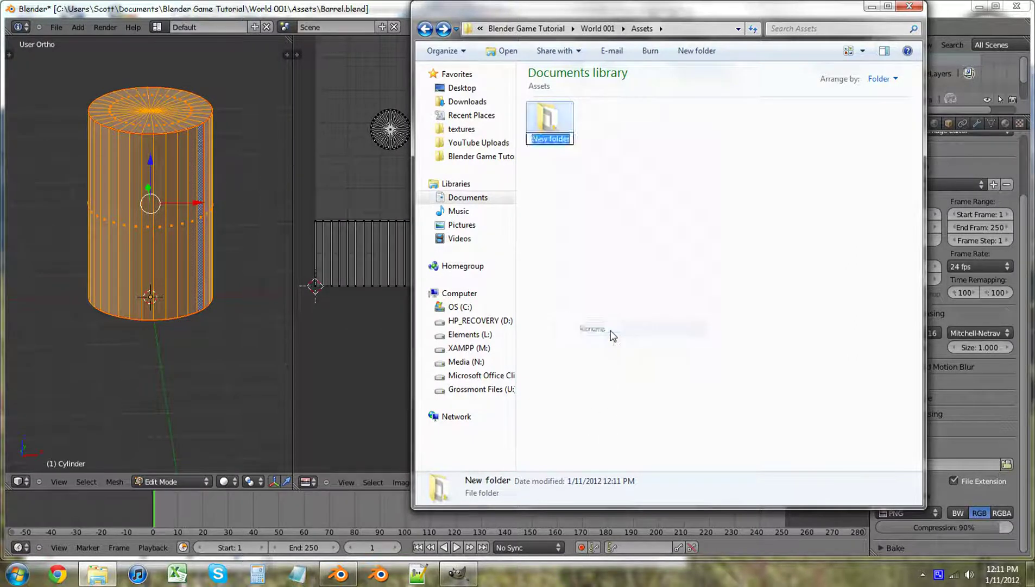
{"action": "type", "text": "Barrel"}
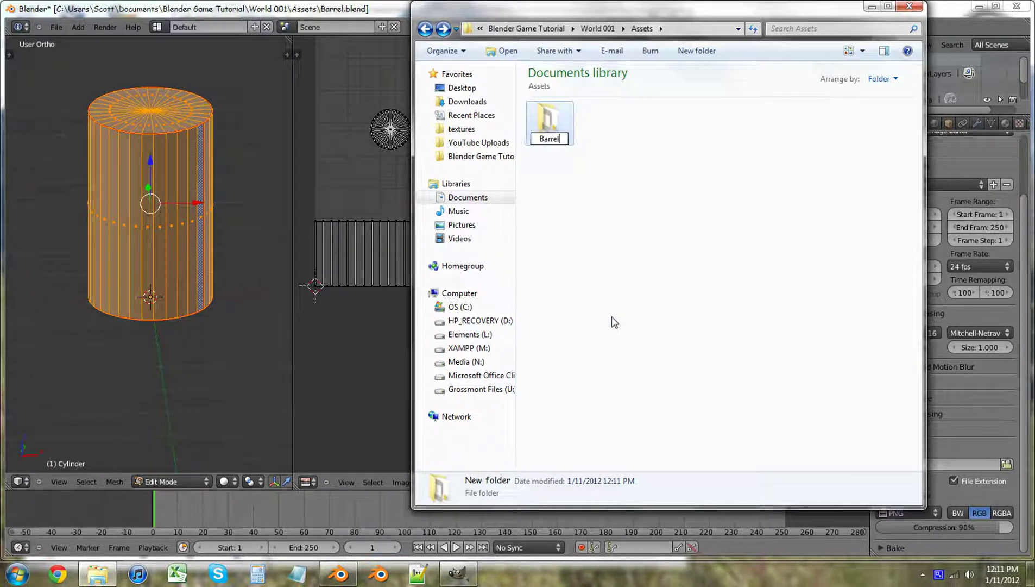
{"action": "key", "text": "Return"}
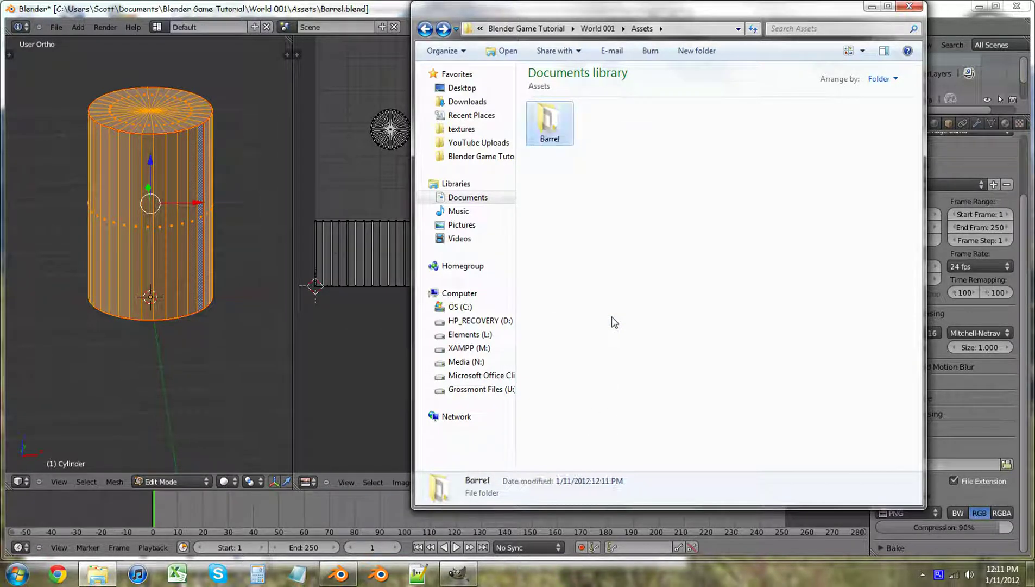
{"action": "double_click", "coordinate": [550, 124]}
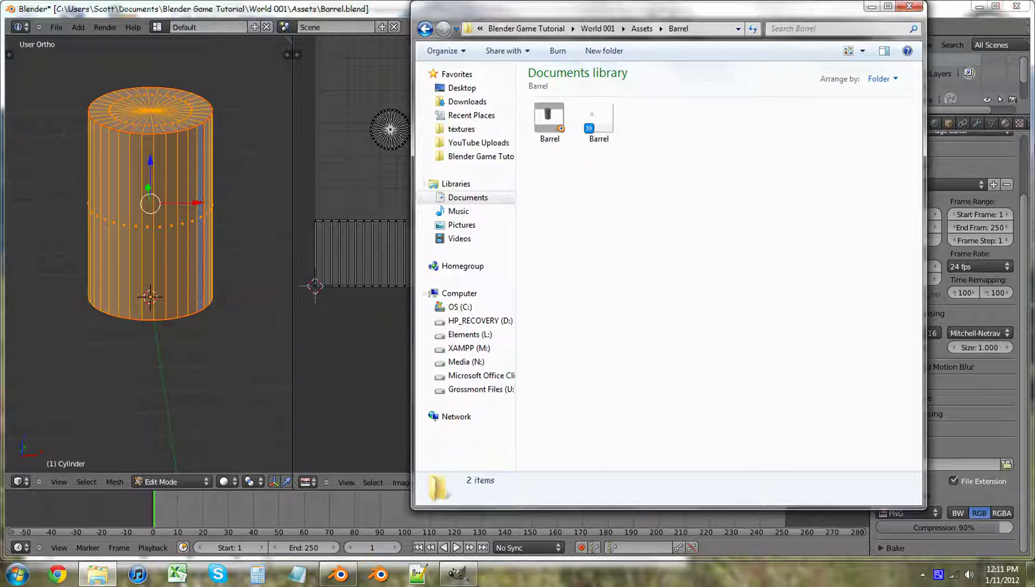
Step: Save Barrel.blend over the existing file with Ctrl+S, then close Blender
{"action": "left_click", "coordinate": [215, 10]}
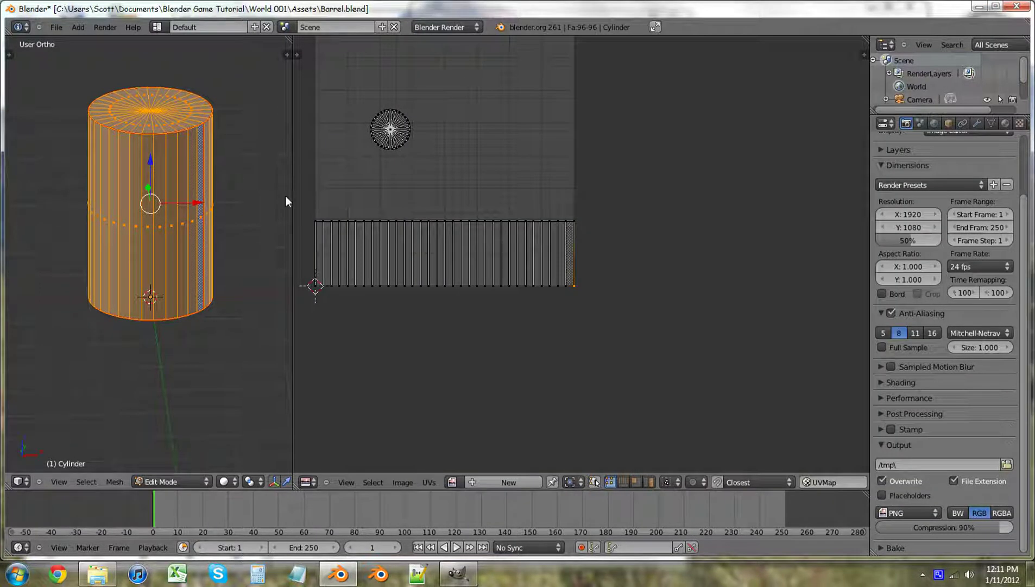
{"action": "key", "text": "ctrl+s"}
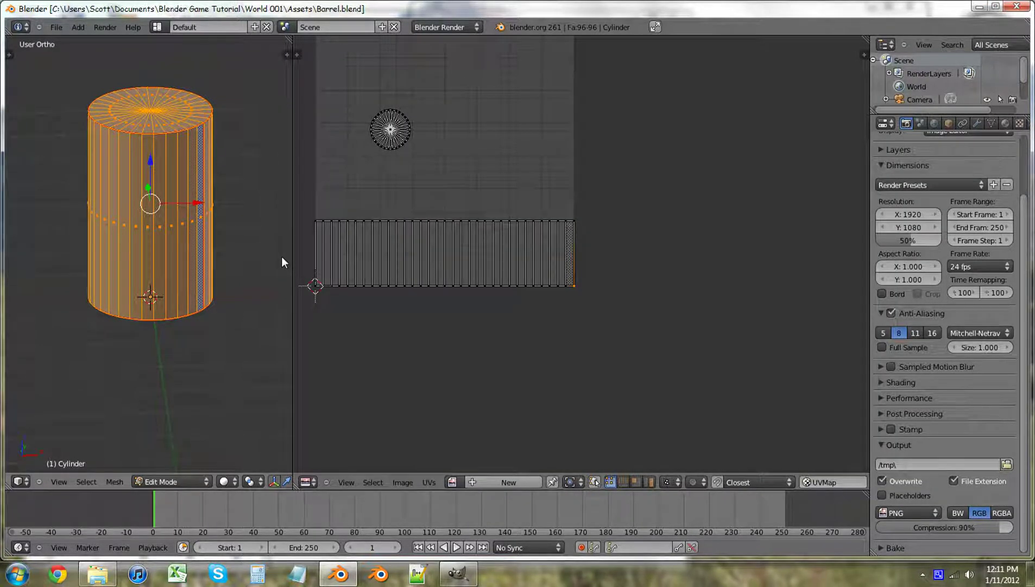
{"action": "key", "text": "ctrl+s"}
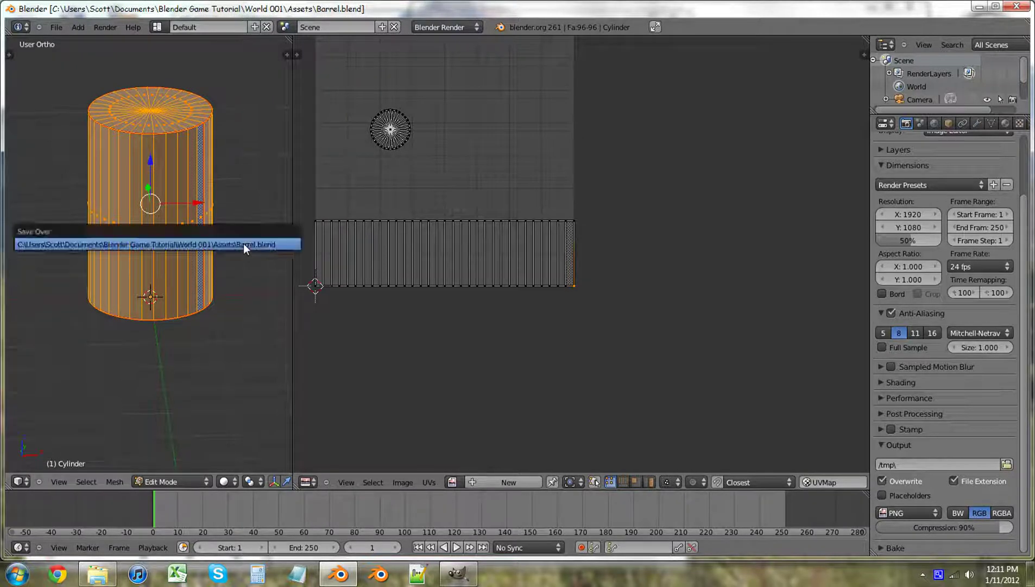
{"action": "left_click", "coordinate": [247, 237]}
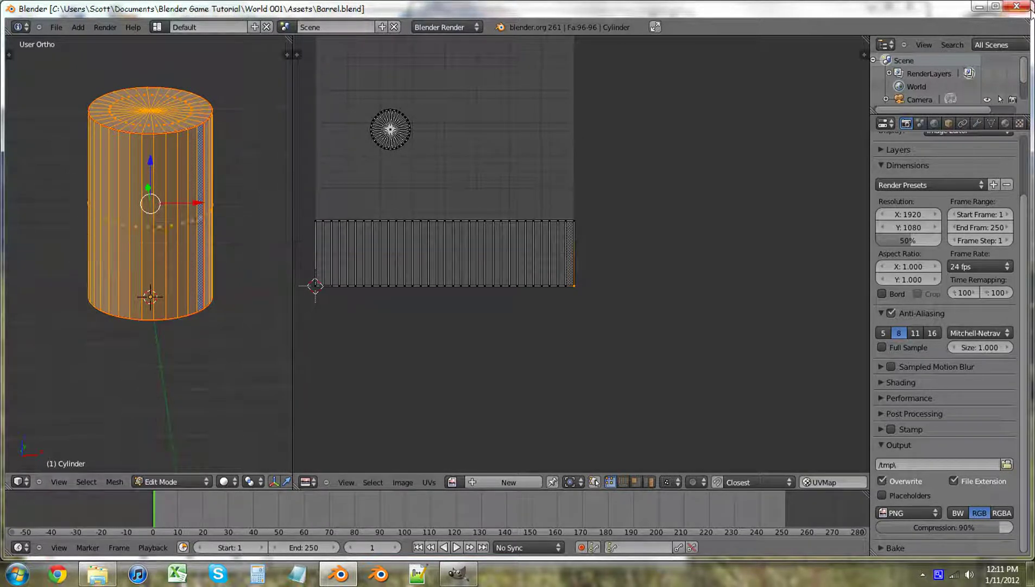
{"action": "left_click", "coordinate": [1017, 6]}
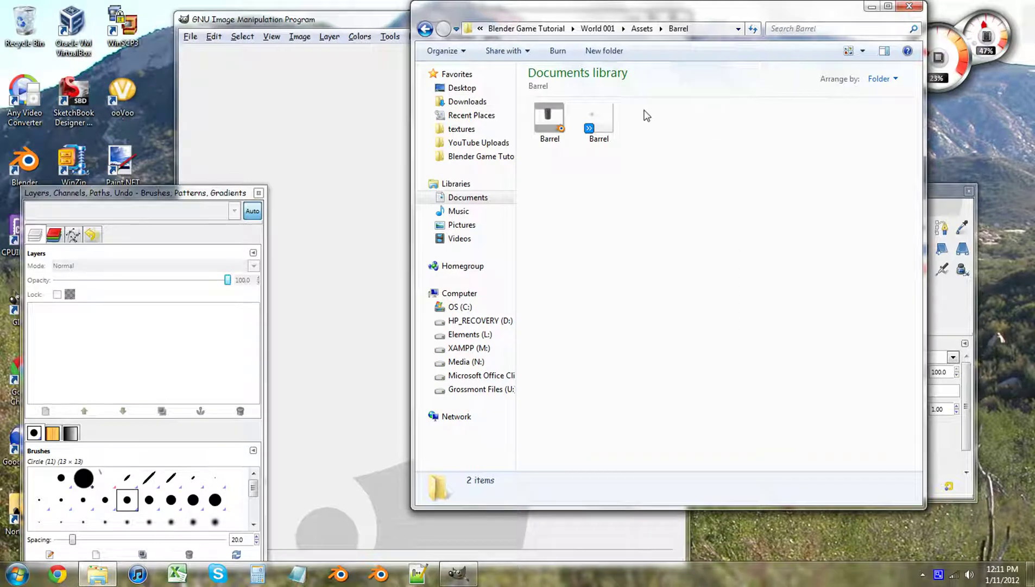
Step: Drop Barrel.png into GIMP and arrange the dock and image window around it
{"action": "left_click_drag", "start_coordinate": [608, 114], "coordinate": [369, 222]}
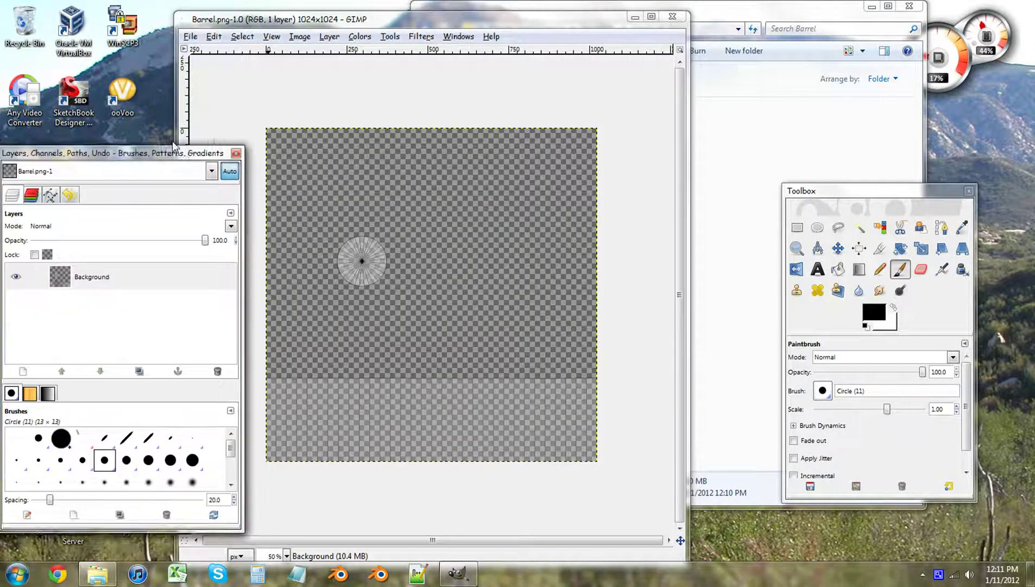
{"action": "mouse_move", "coordinate": [197, 192]}
{"action": "left_mouse_down"}
{"action": "mouse_move", "coordinate": [138, 127]}
{"action": "mouse_move", "coordinate": [144, 198]}
{"action": "left_mouse_up"}
{"action": "left_click_drag", "start_coordinate": [447, 26], "coordinate": [537, 22]}
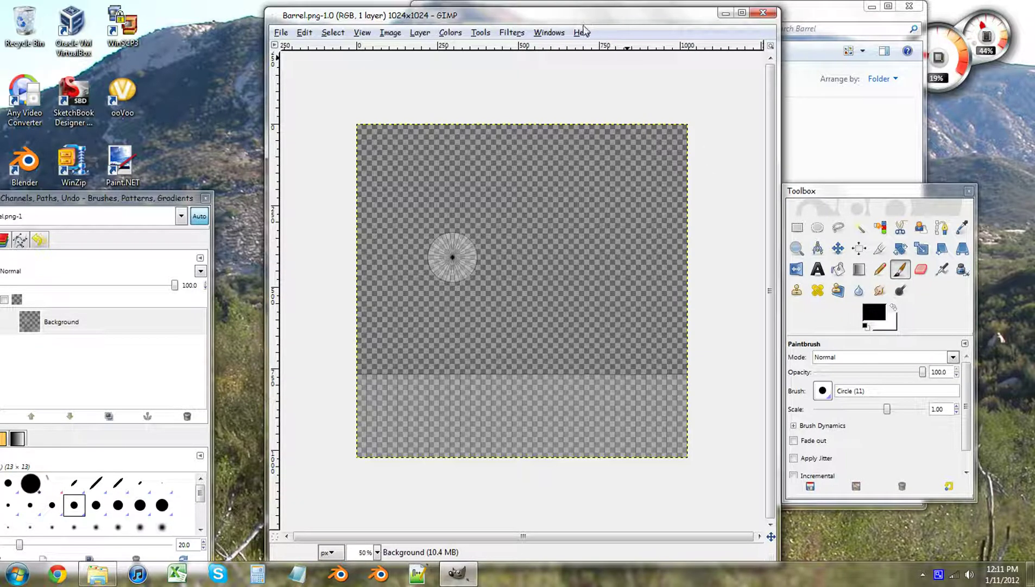
{"action": "left_click", "coordinate": [332, 32]}
{"action": "left_click", "coordinate": [540, 15]}
{"action": "left_click", "coordinate": [824, 21]}
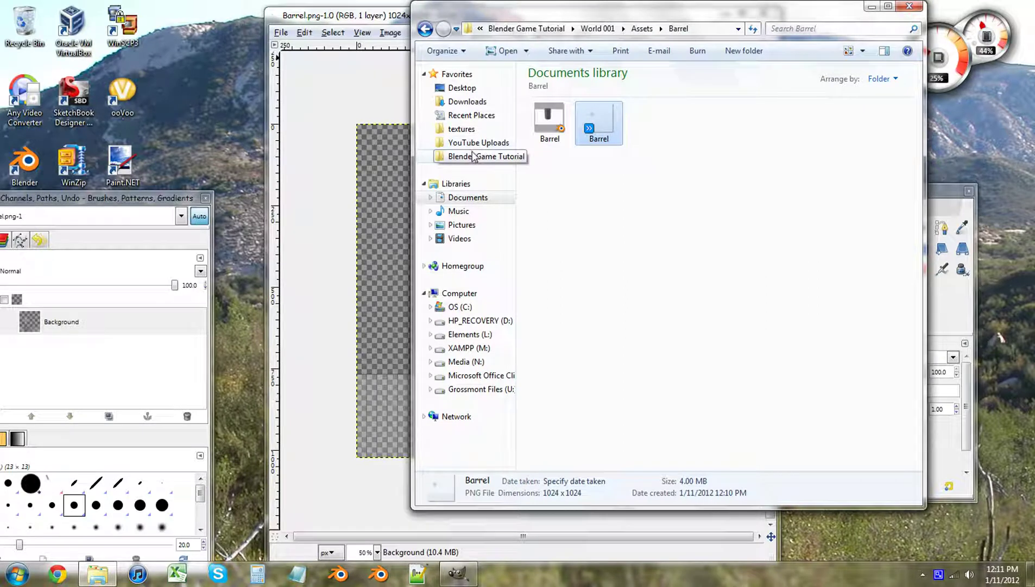
Step: Drag Barrels0031_1_S.jpg from textures > Barrel onto the GIMP canvas as a layer
{"action": "left_click", "coordinate": [466, 131]}
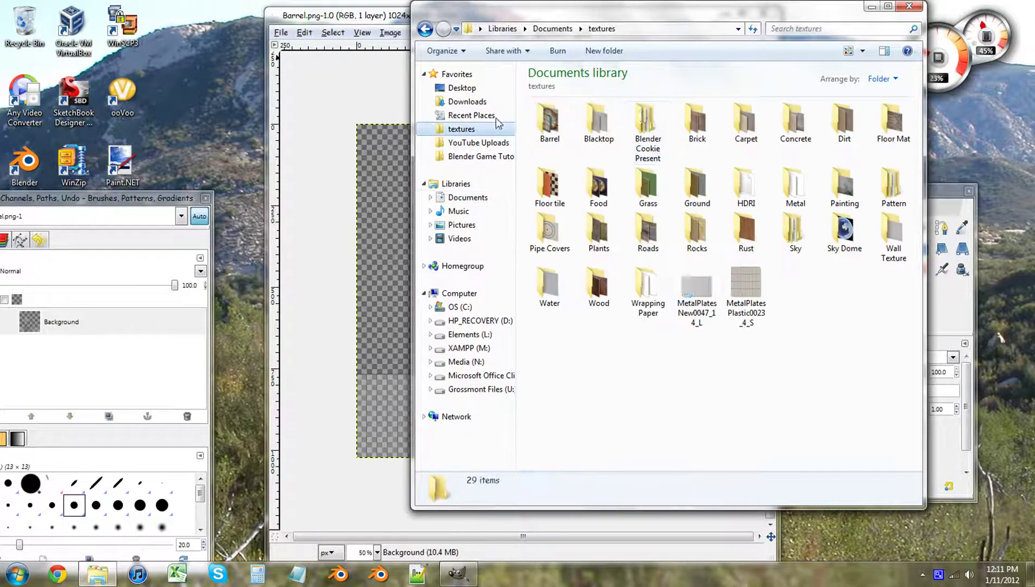
{"action": "left_click", "coordinate": [546, 120]}
{"action": "double_click", "coordinate": [544, 120]}
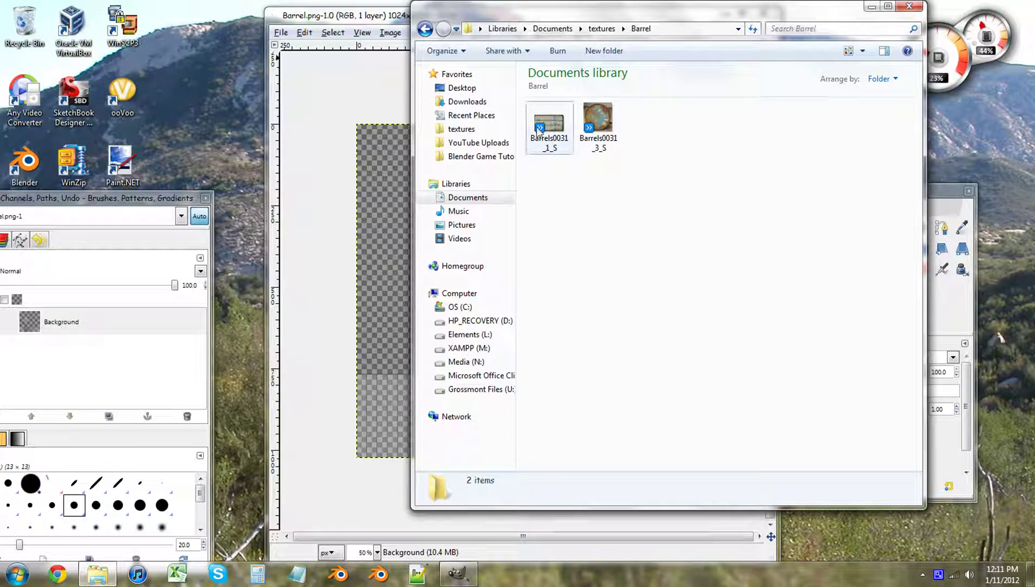
{"action": "left_click_drag", "start_coordinate": [553, 120], "coordinate": [405, 231]}
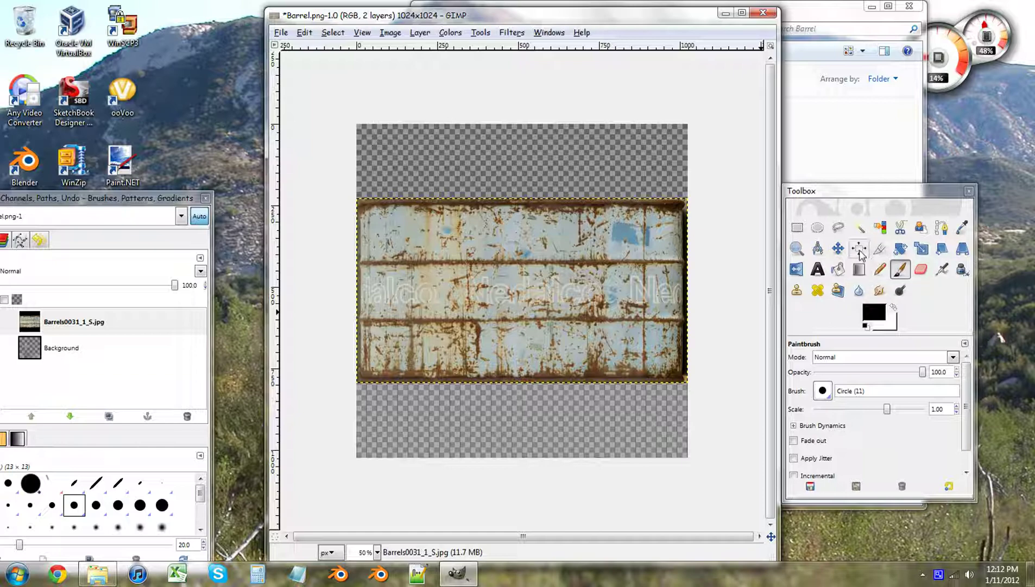
Step: Scale the rusty texture layer down to 1042×339
{"action": "left_click", "coordinate": [921, 251]}
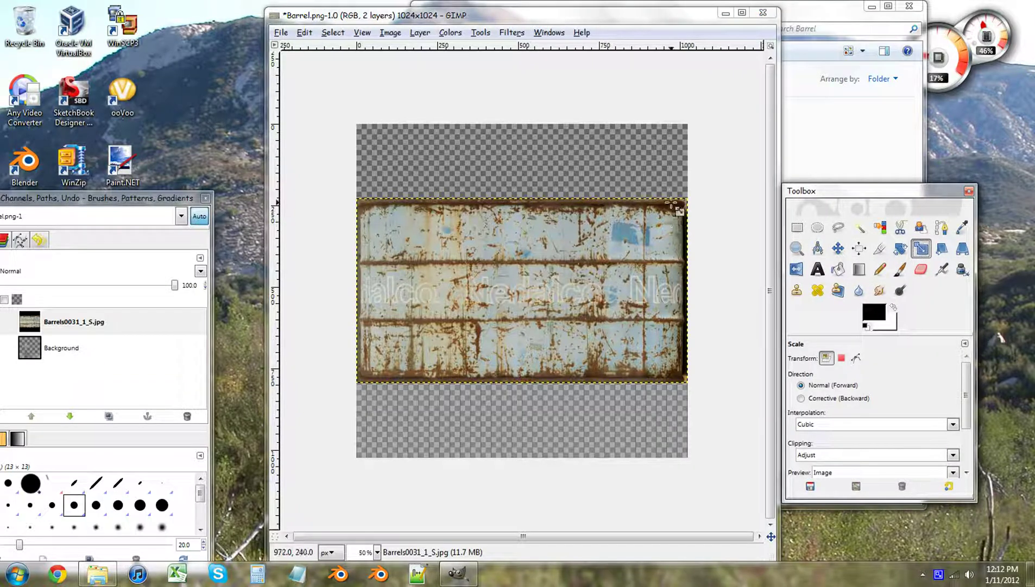
{"action": "left_click_drag", "start_coordinate": [660, 199], "coordinate": [664, 270]}
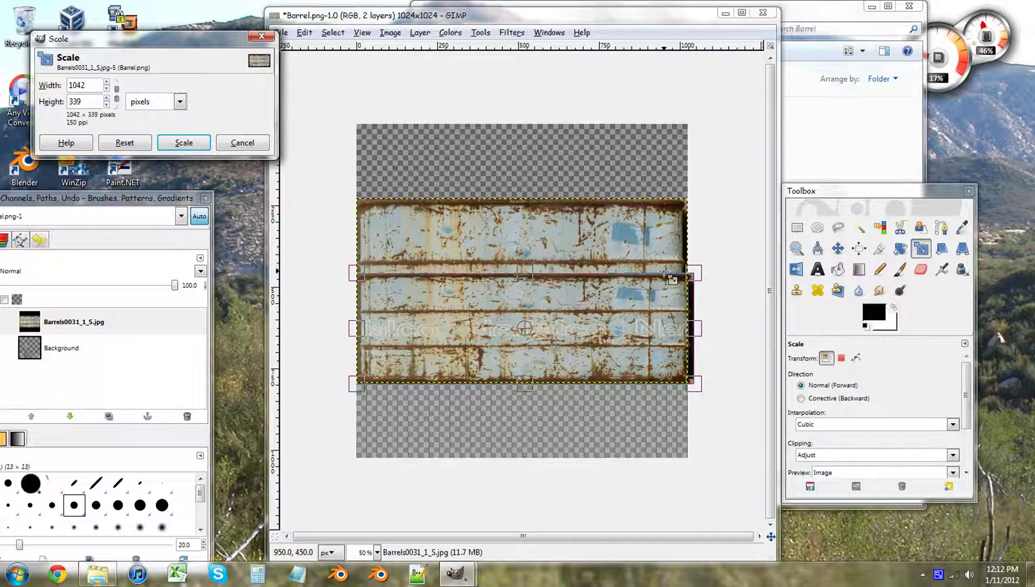
{"action": "left_click", "coordinate": [184, 142]}
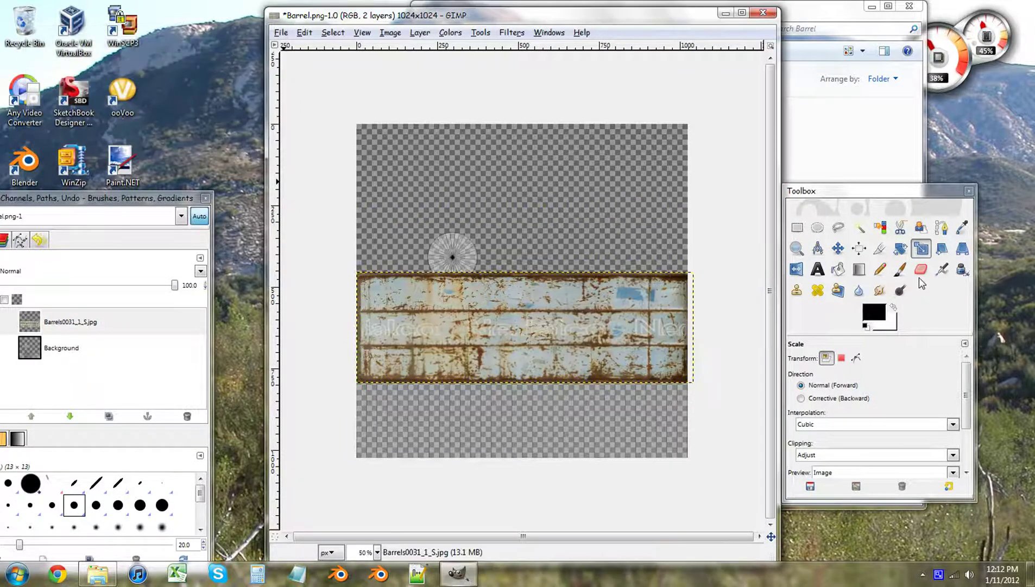
Step: Move the texture layer down over the UV strip at the bottom
{"action": "left_click", "coordinate": [867, 251]}
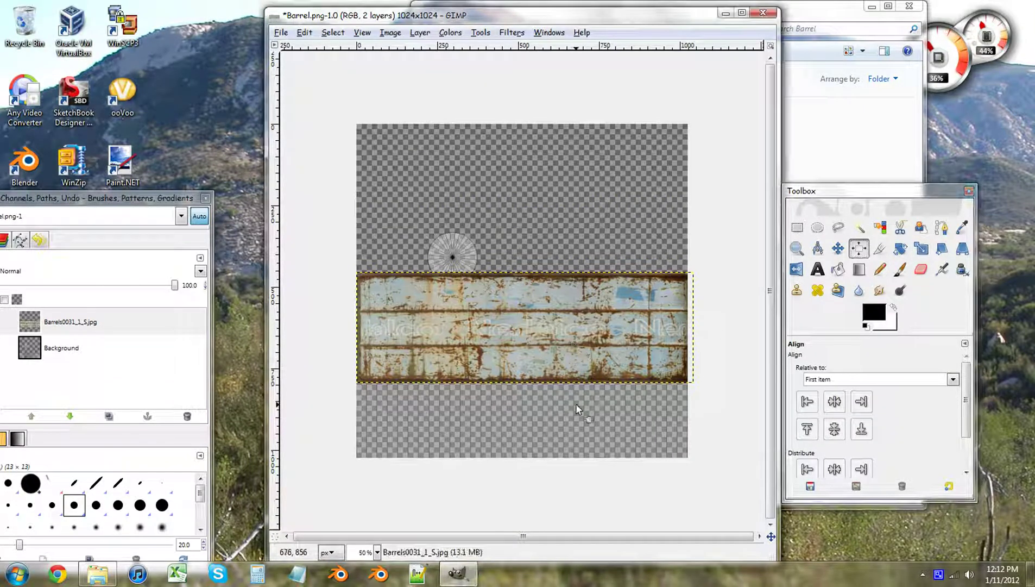
{"action": "left_click_drag", "start_coordinate": [575, 404], "coordinate": [577, 405]}
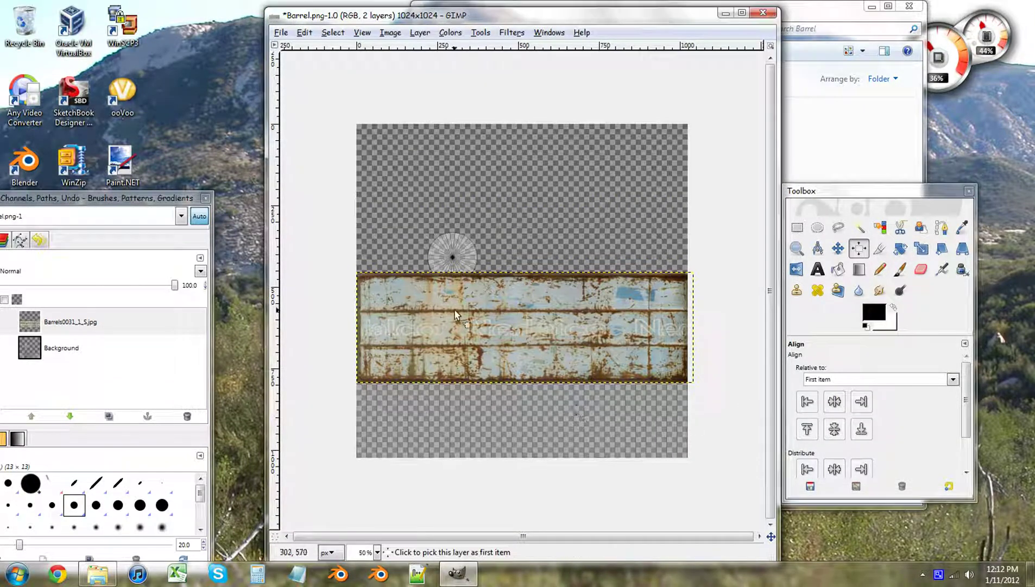
{"action": "left_click", "coordinate": [837, 249]}
{"action": "left_click_drag", "start_coordinate": [481, 344], "coordinate": [478, 423]}
{"action": "left_click_drag", "start_coordinate": [477, 417], "coordinate": [487, 424]}
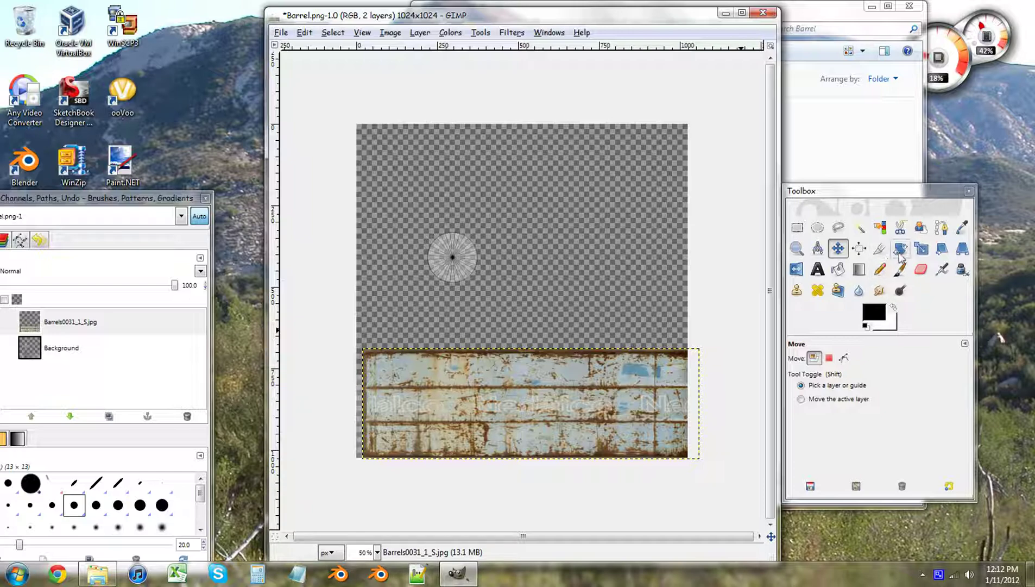
{"action": "left_click", "coordinate": [920, 249]}
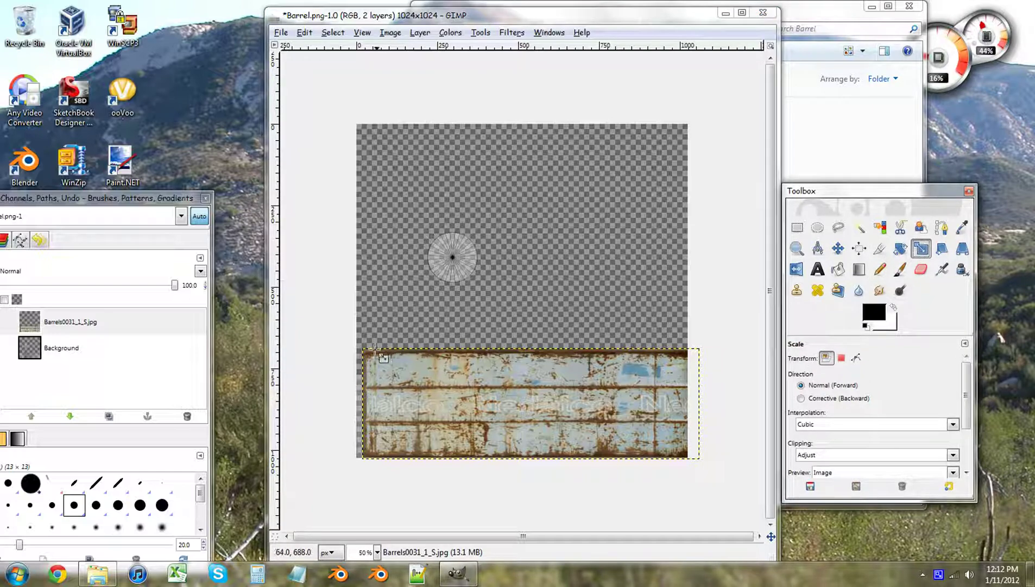
Step: Squash the texture layer to 1038×266 and shift it 10 px left
{"action": "left_click_drag", "start_coordinate": [367, 347], "coordinate": [368, 375]}
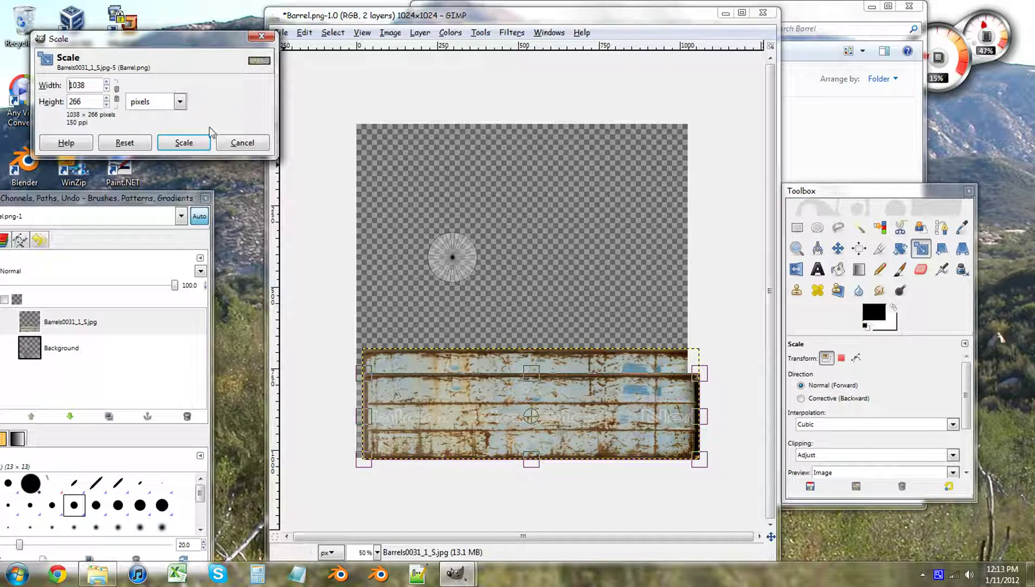
{"action": "left_click", "coordinate": [185, 142]}
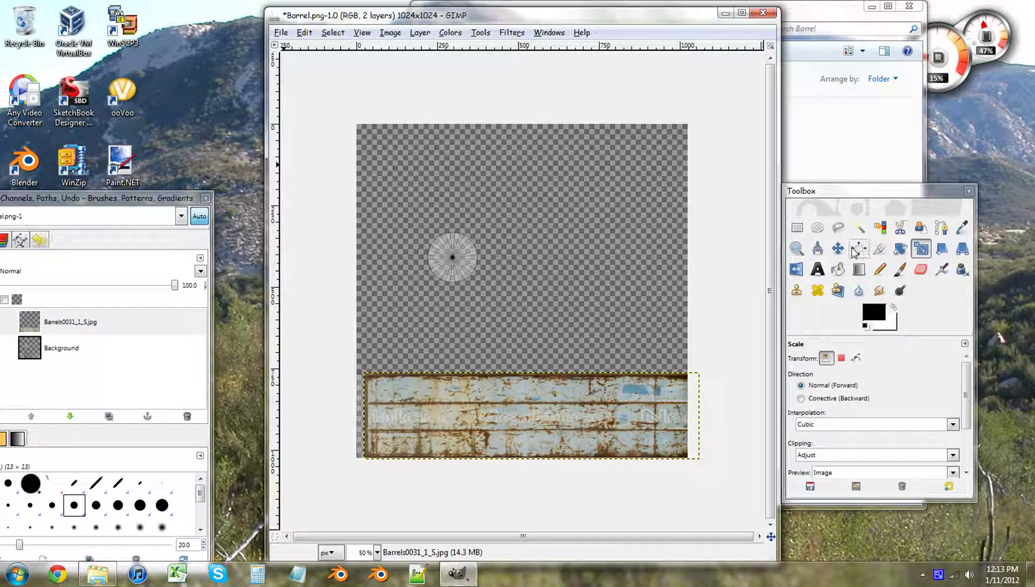
{"action": "left_click", "coordinate": [859, 248]}
{"action": "left_click", "coordinate": [838, 249]}
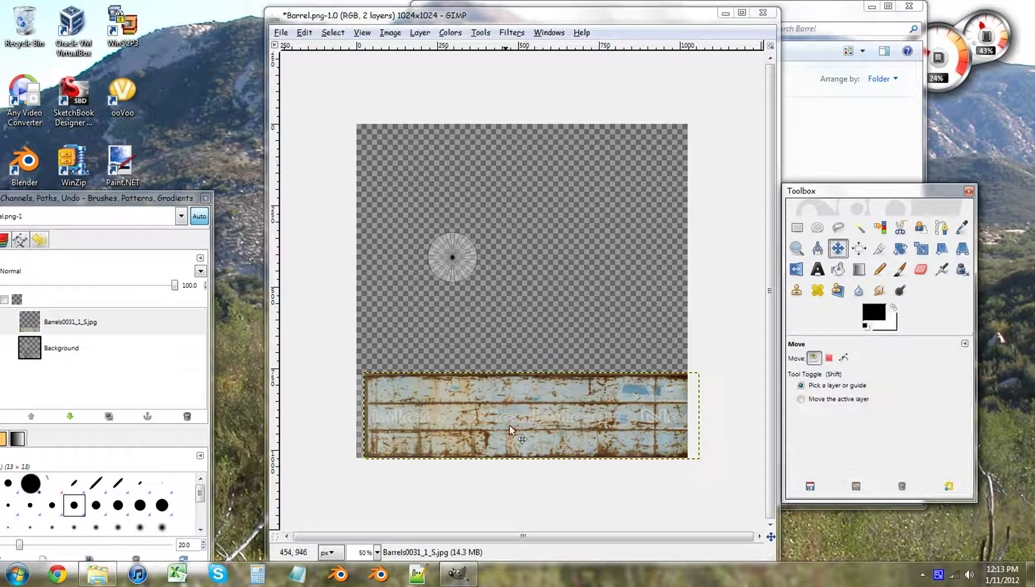
{"action": "left_click_drag", "start_coordinate": [537, 416], "coordinate": [527, 416]}
Step: Stretch the texture layer to 1054×260 to fit the bottom UV strip
{"action": "left_click", "coordinate": [921, 249]}
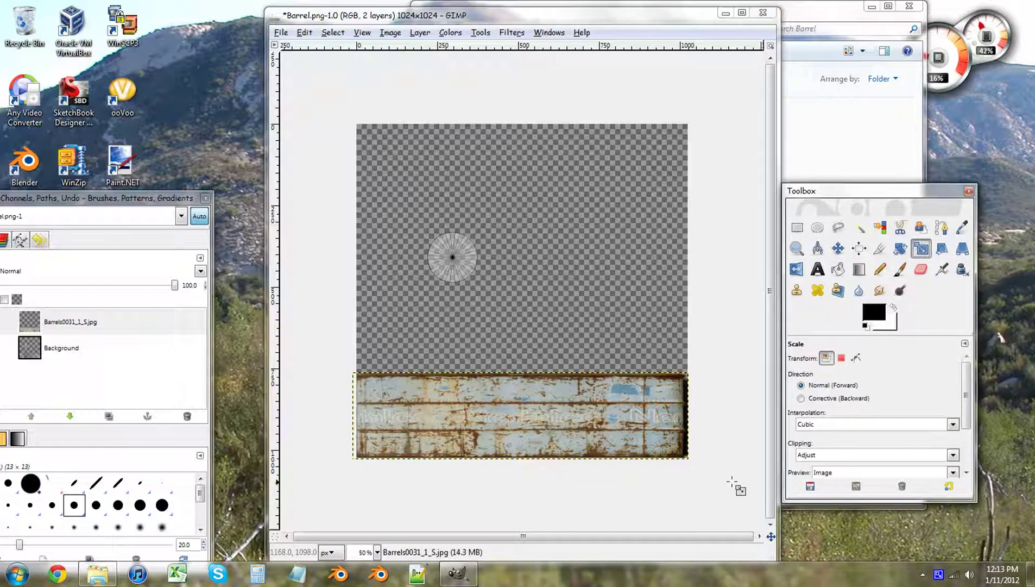
{"action": "left_click", "coordinate": [676, 420]}
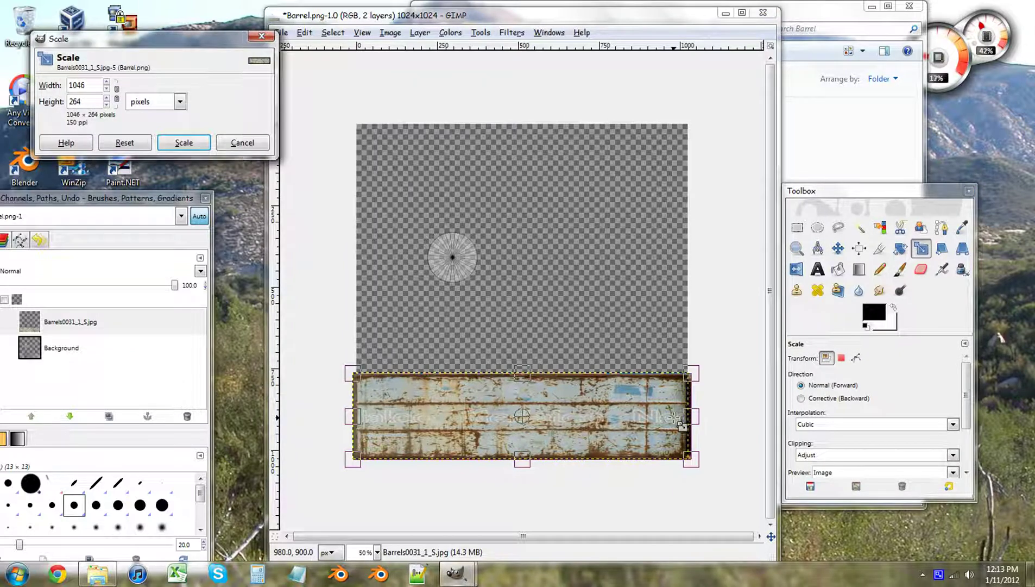
{"action": "left_click_drag", "start_coordinate": [674, 417], "coordinate": [677, 416]}
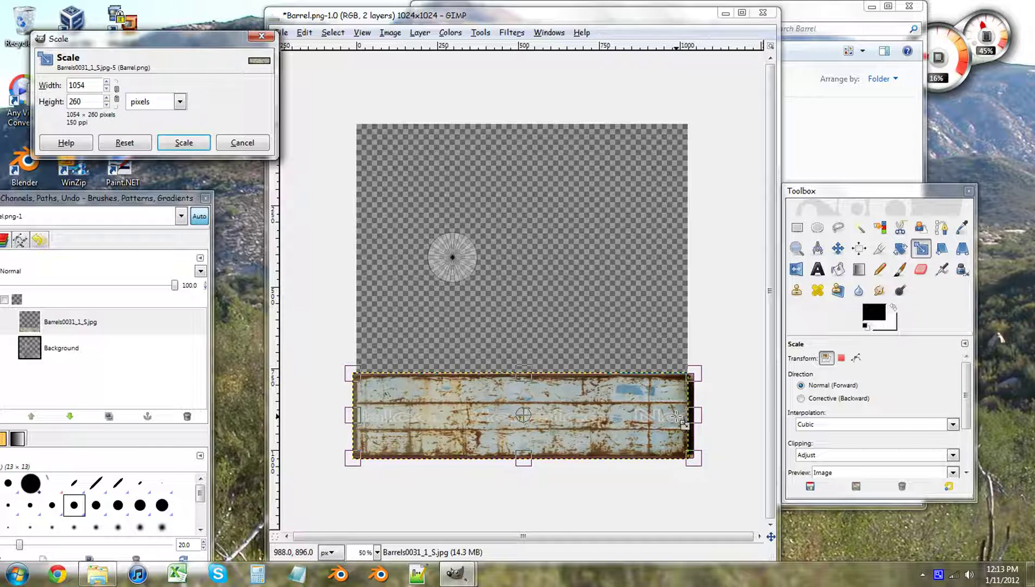
{"action": "left_click_drag", "start_coordinate": [677, 416], "coordinate": [677, 416]}
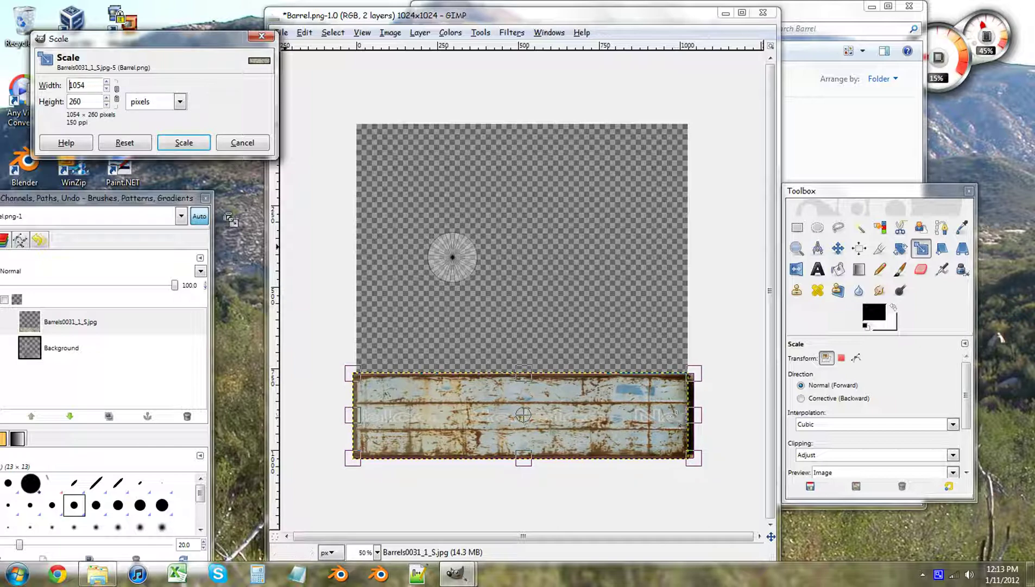
{"action": "left_click", "coordinate": [184, 143]}
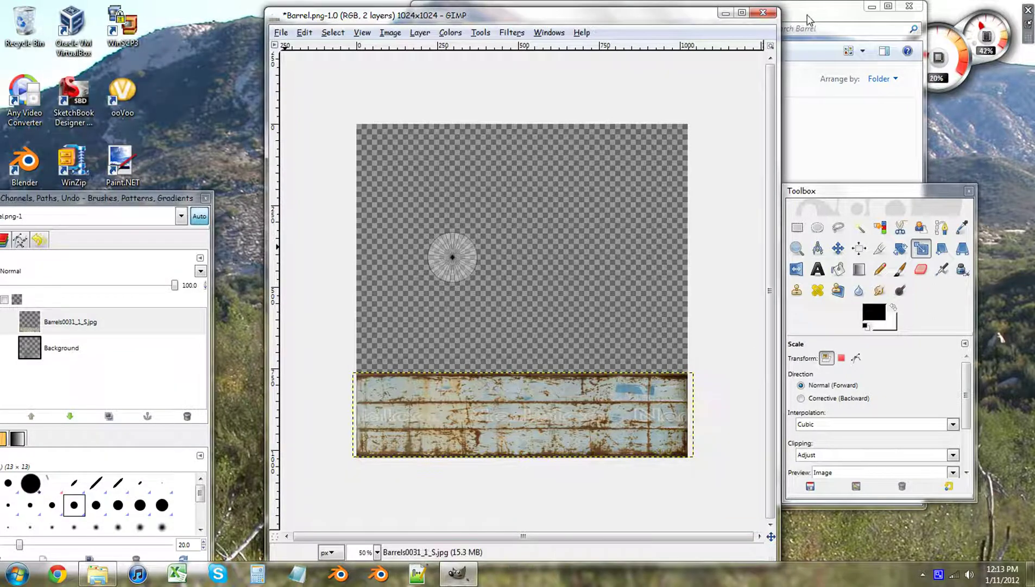
{"action": "left_click", "coordinate": [808, 17]}
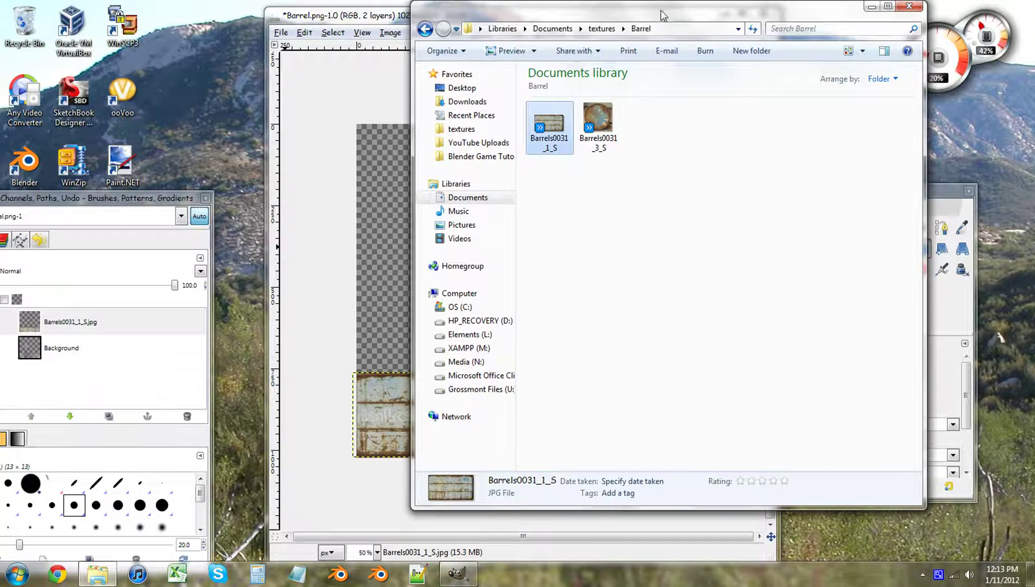
Step: Drop Barrels0031_3_S onto the GIMP canvas as a new layer and scale it down proportionally
{"action": "left_click_drag", "start_coordinate": [662, 15], "coordinate": [826, 120]}
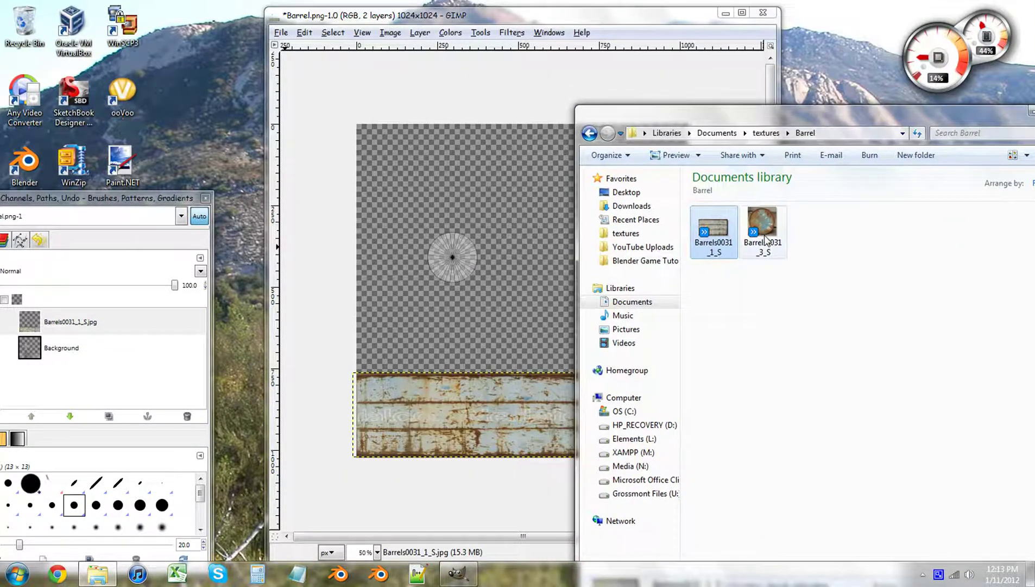
{"action": "left_click_drag", "start_coordinate": [766, 239], "coordinate": [459, 255]}
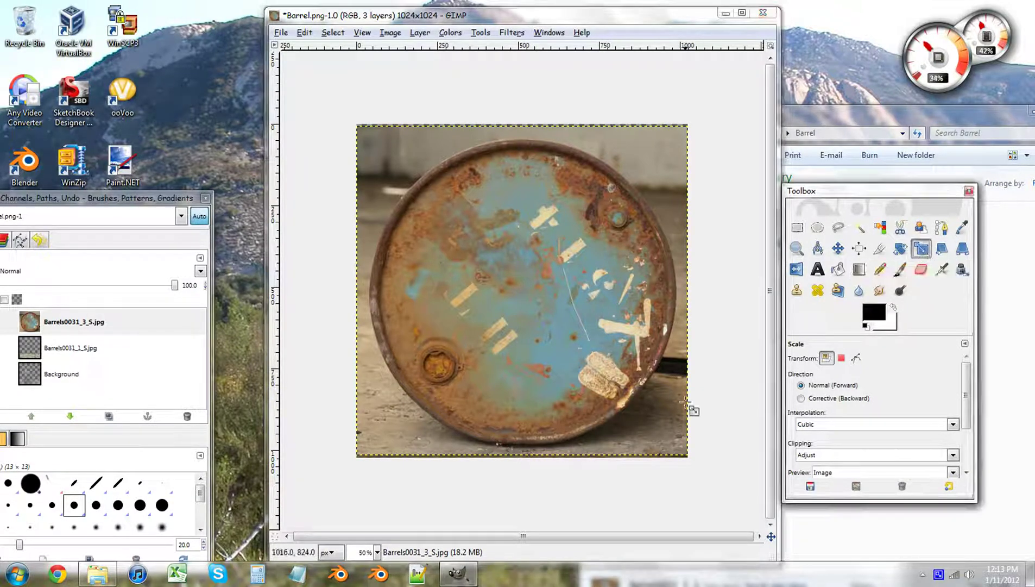
{"action": "left_click_drag", "start_coordinate": [689, 409], "coordinate": [453, 216]}
{"action": "left_click", "coordinate": [116, 95]}
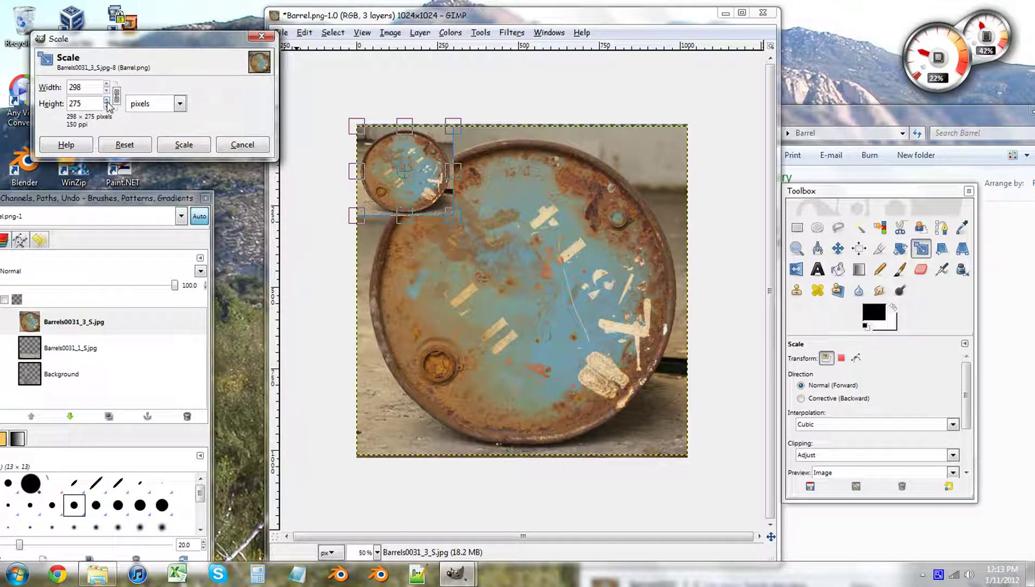
{"action": "left_click", "coordinate": [106, 100]}
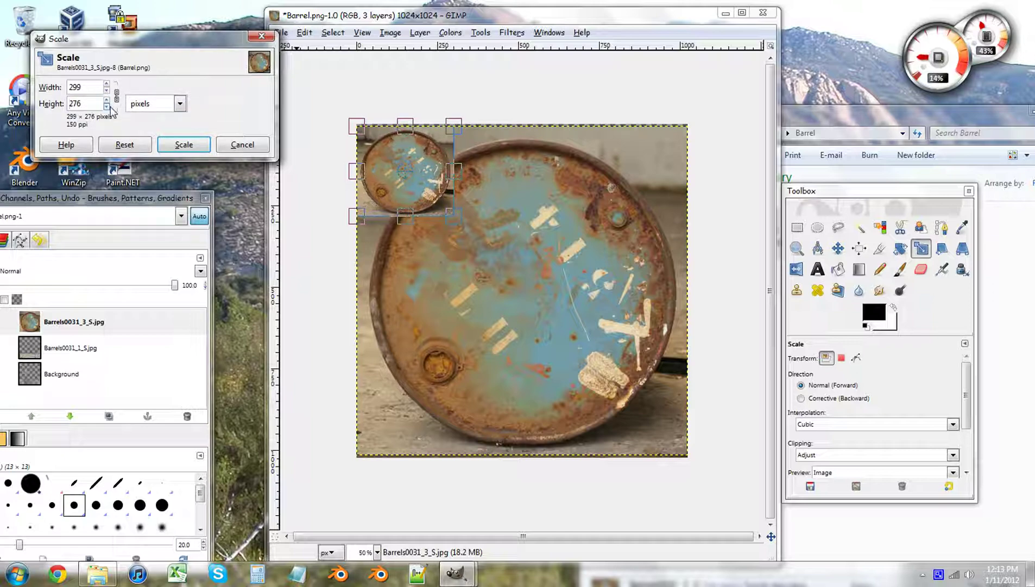
{"action": "left_click", "coordinate": [107, 107]}
{"action": "left_click", "coordinate": [107, 108]}
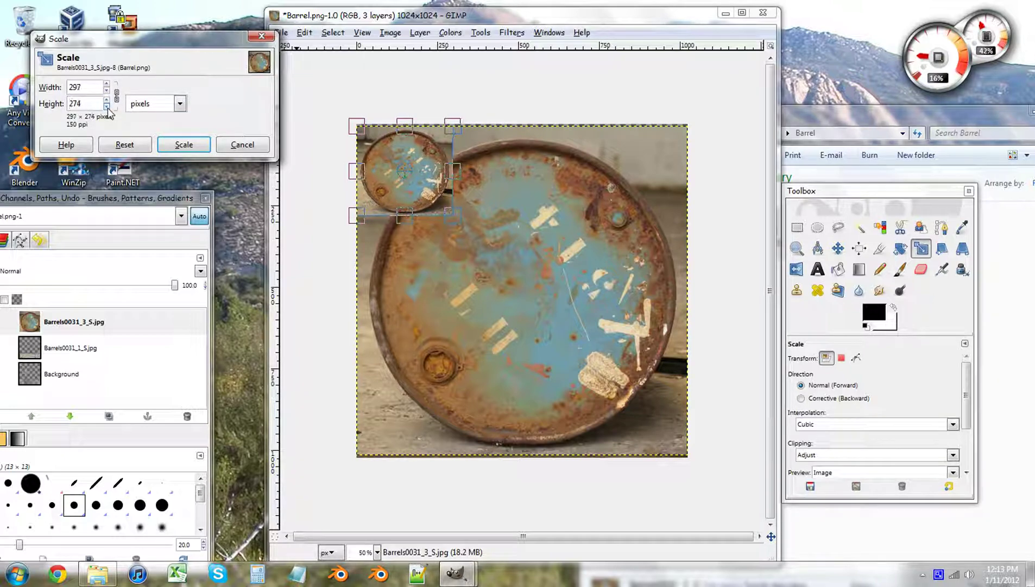
{"action": "left_click", "coordinate": [184, 143]}
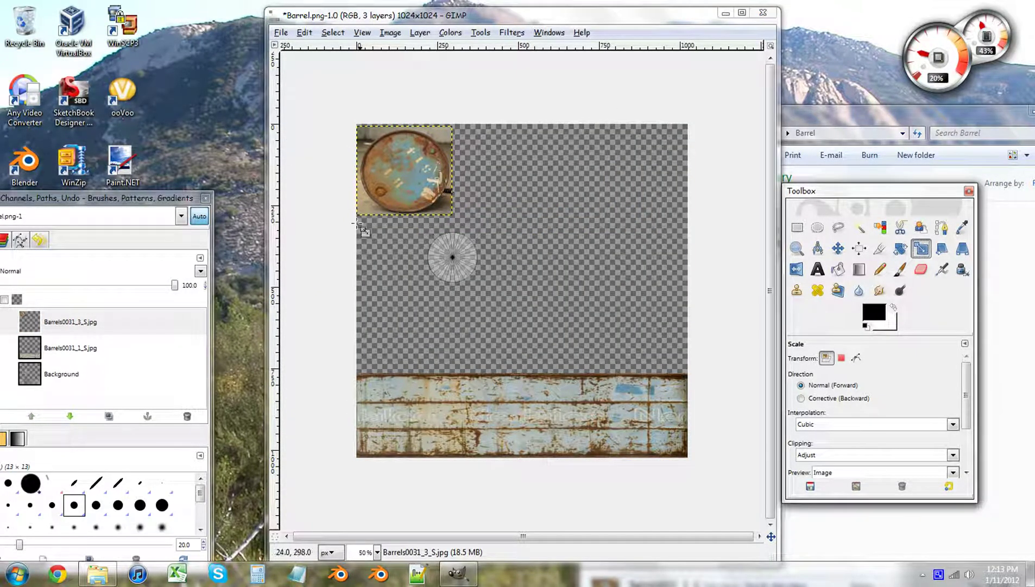
Step: Shrink the barrel-lid layer further to 195×180 pixels
{"action": "left_click_drag", "start_coordinate": [447, 212], "coordinate": [417, 181]}
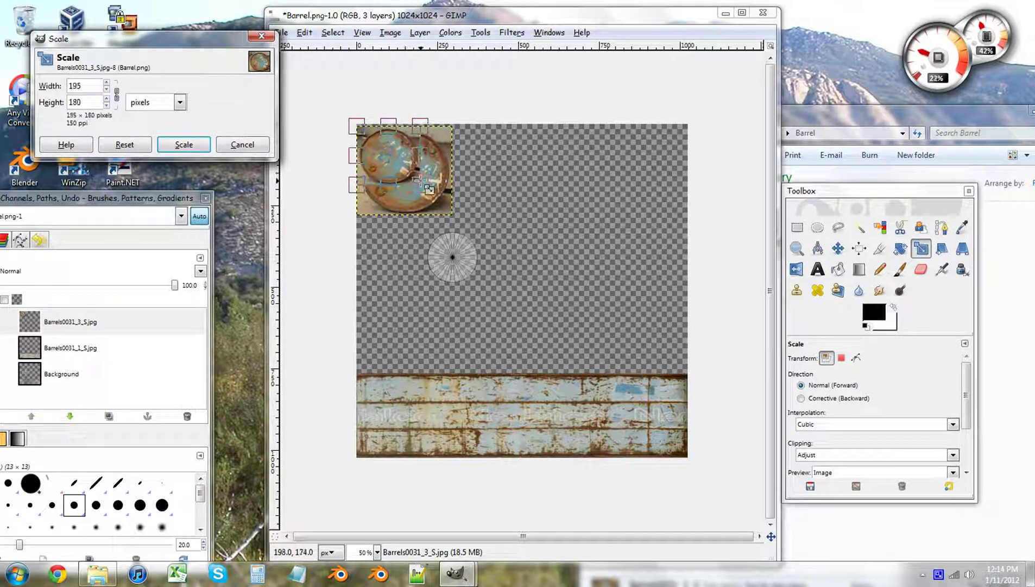
{"action": "left_click", "coordinate": [184, 144]}
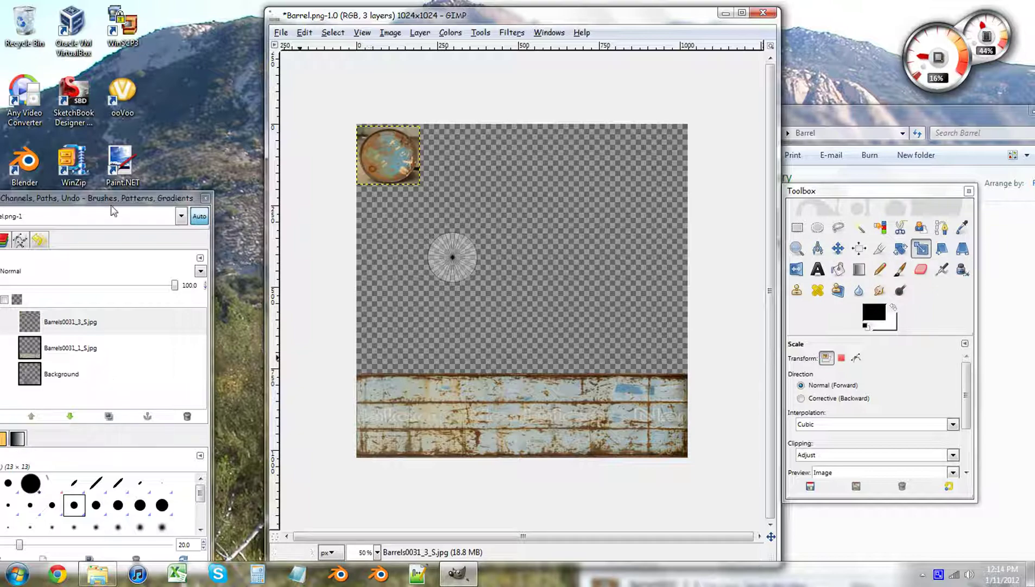
{"action": "left_click_drag", "start_coordinate": [113, 199], "coordinate": [210, 166]}
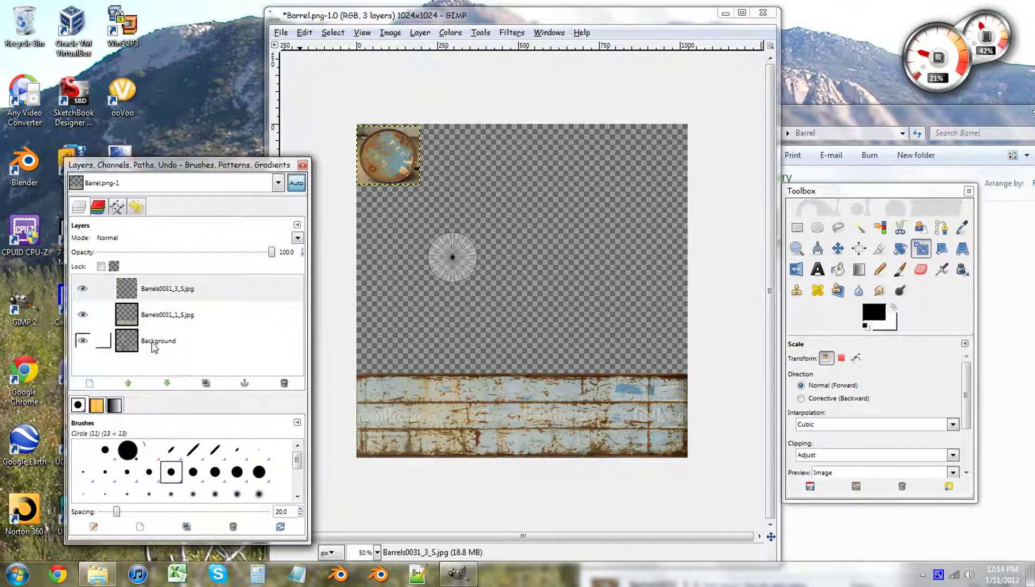
Step: Raise the Background layer to the top of the layer stack
{"action": "key", "text": "End"}
{"action": "left_click", "coordinate": [141, 384]}
{"action": "left_click", "coordinate": [136, 384]}
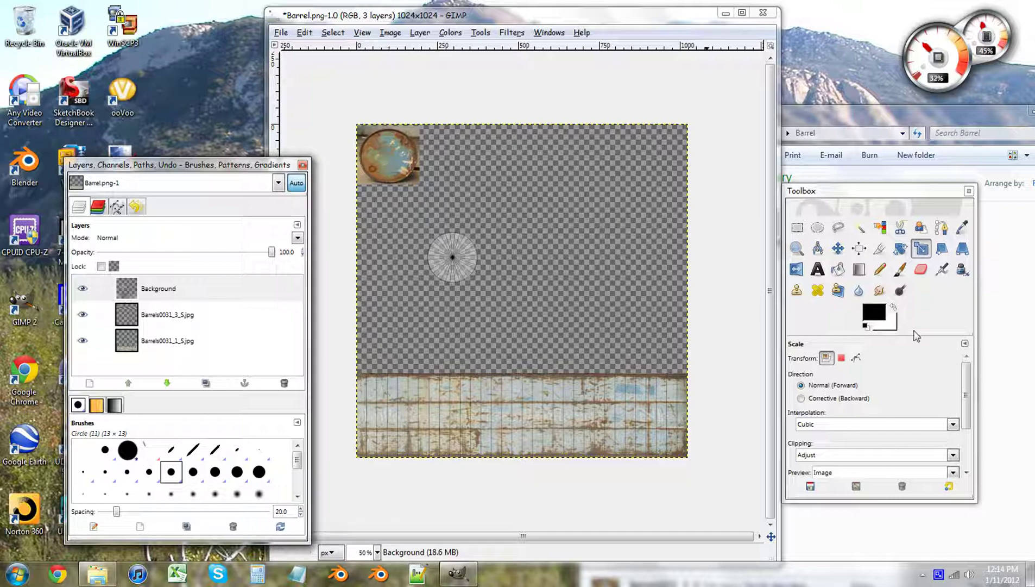
Step: Move the barrel-lid picture from the corner onto the circular cap island
{"action": "left_click", "coordinate": [838, 248]}
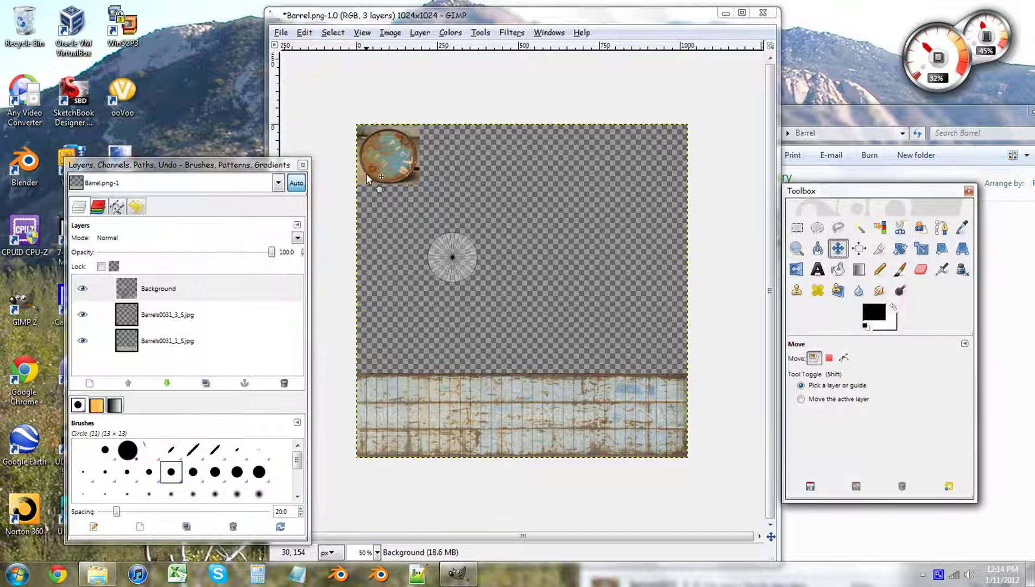
{"action": "left_click_drag", "start_coordinate": [375, 155], "coordinate": [439, 259]}
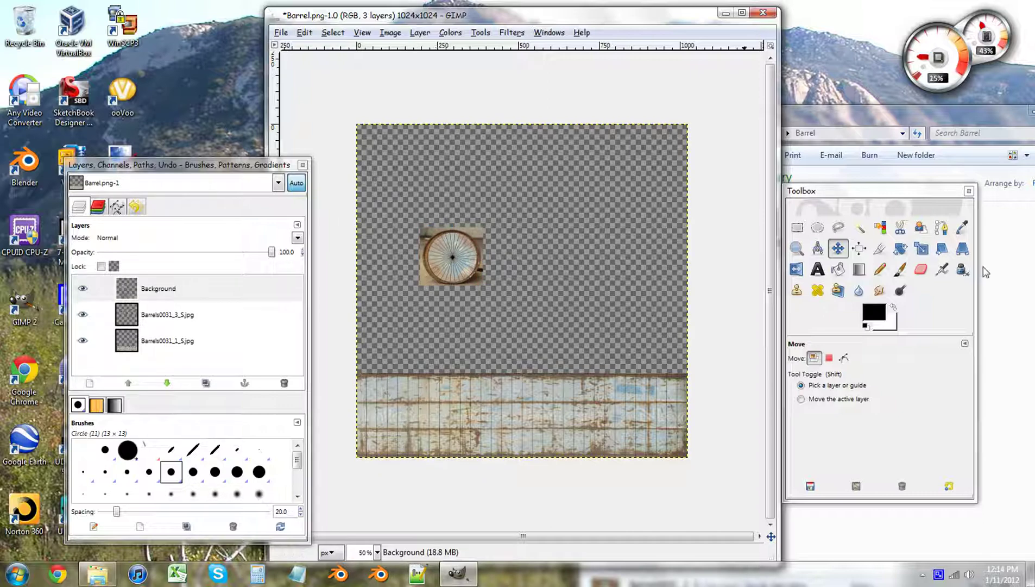
{"action": "left_click", "coordinate": [921, 249]}
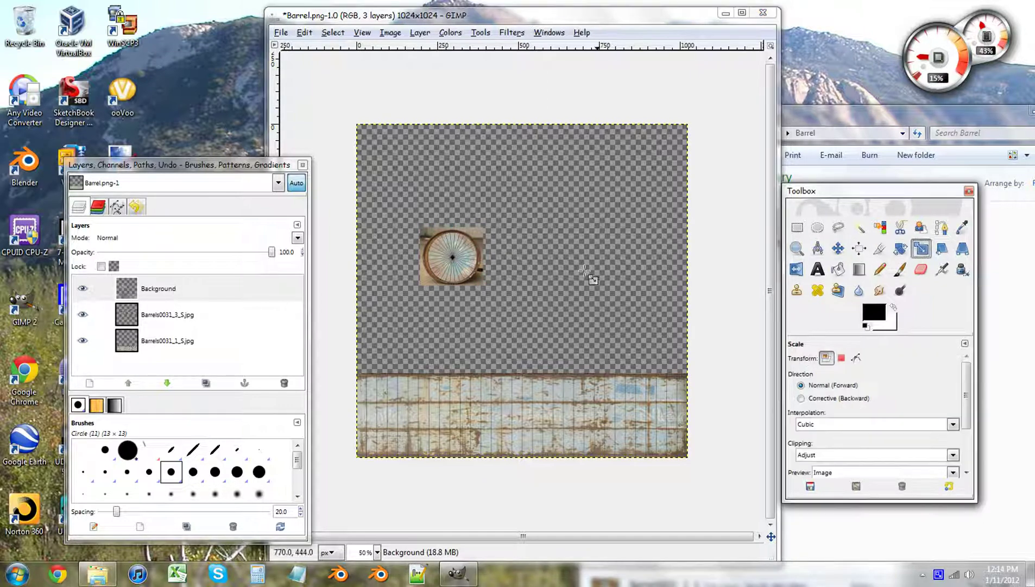
{"action": "left_click", "coordinate": [483, 282]}
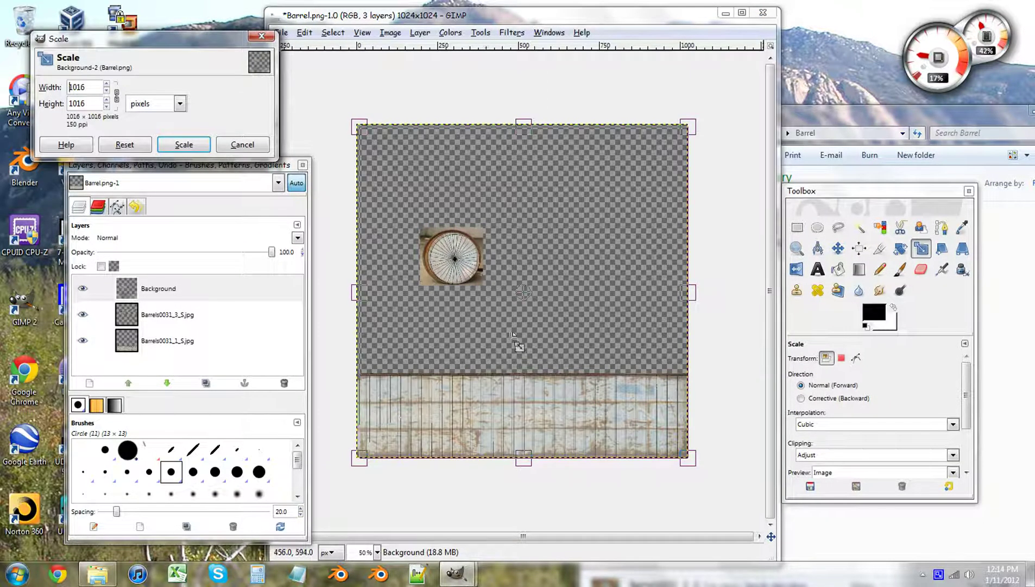
Step: Cancel the Background scale and resize the Barrels0031_3_S.jpg lid layer to 179 × 164
{"action": "left_click", "coordinate": [248, 150]}
{"action": "left_click", "coordinate": [196, 340]}
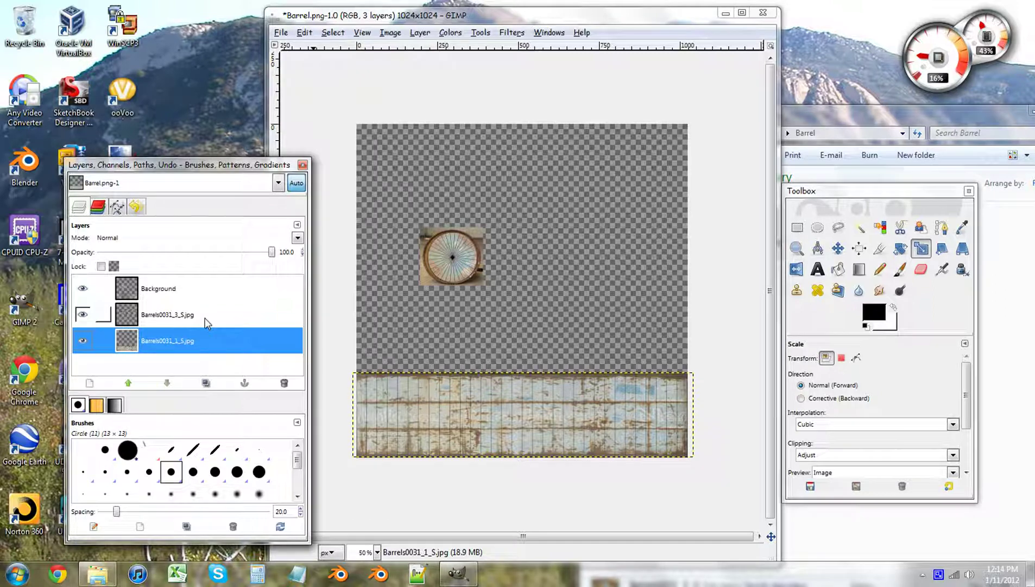
{"action": "left_click", "coordinate": [204, 317]}
{"action": "left_click", "coordinate": [480, 277]}
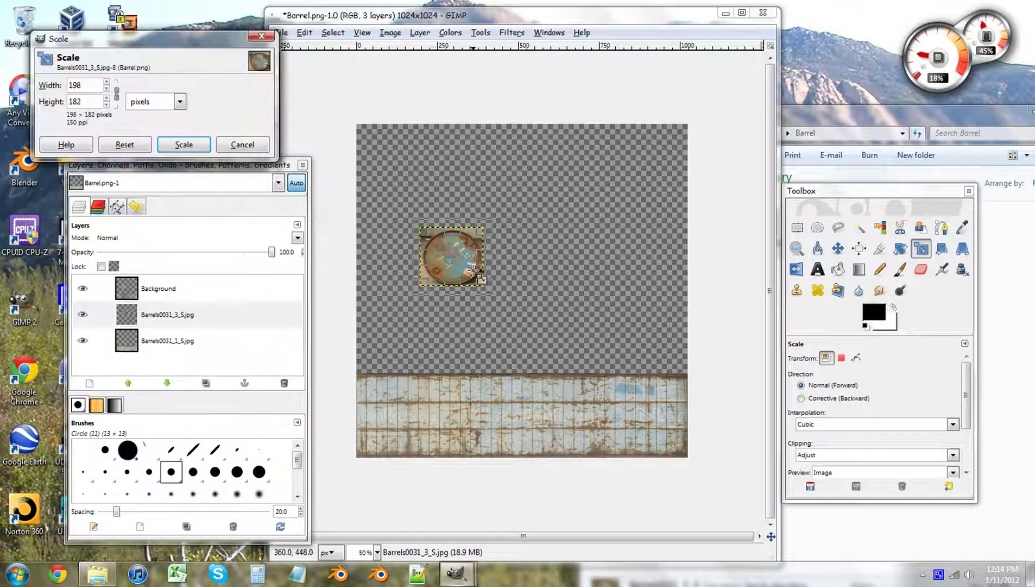
{"action": "left_click_drag", "start_coordinate": [480, 277], "coordinate": [483, 279]}
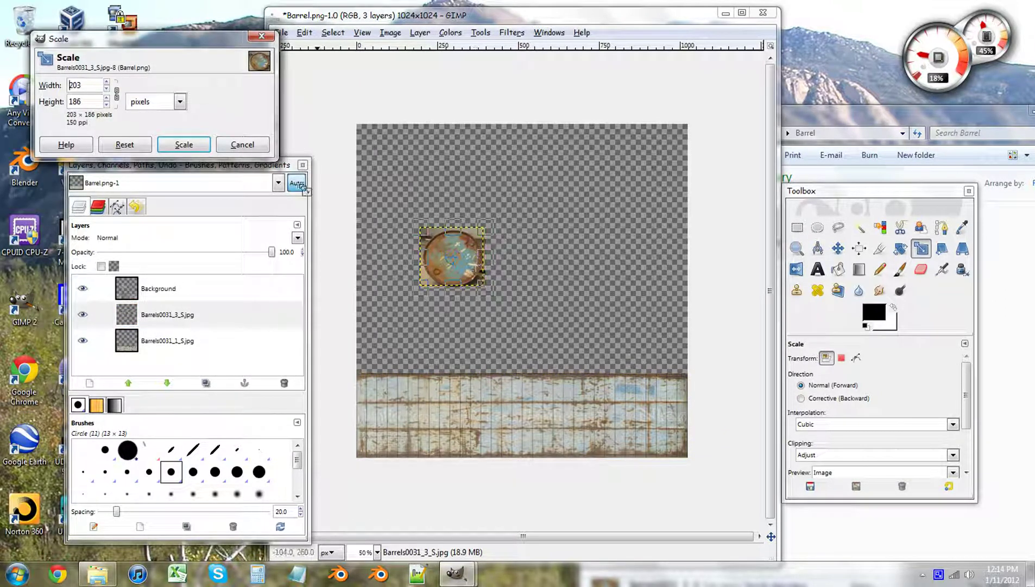
{"action": "left_click", "coordinate": [183, 144]}
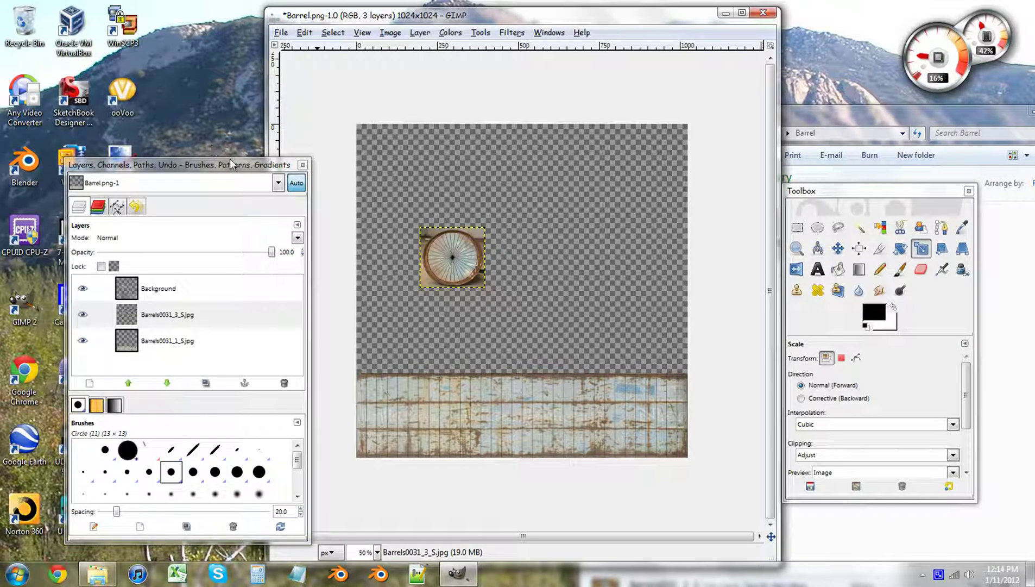
{"action": "left_click", "coordinate": [477, 279]}
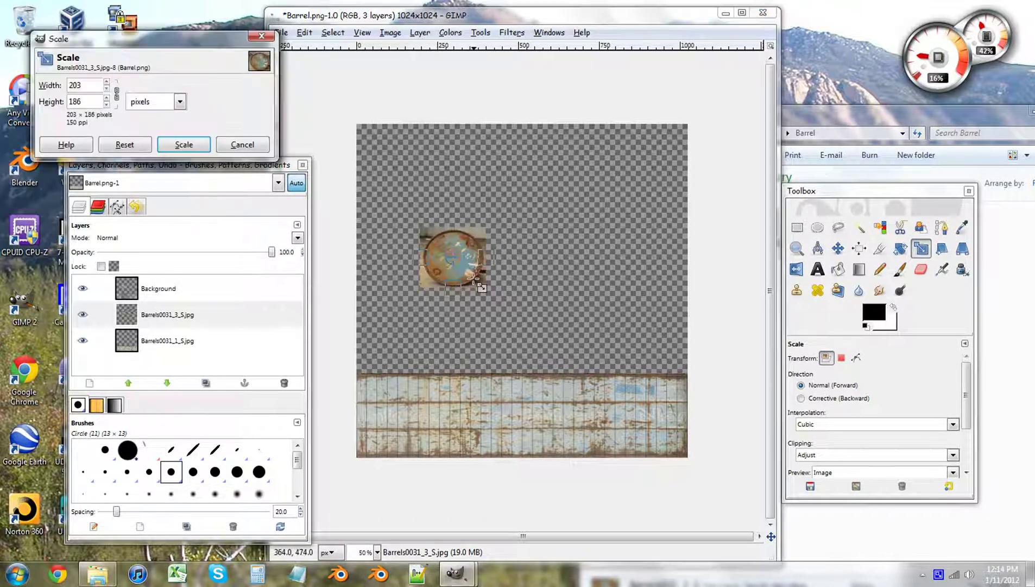
{"action": "left_click_drag", "start_coordinate": [474, 277], "coordinate": [466, 269]}
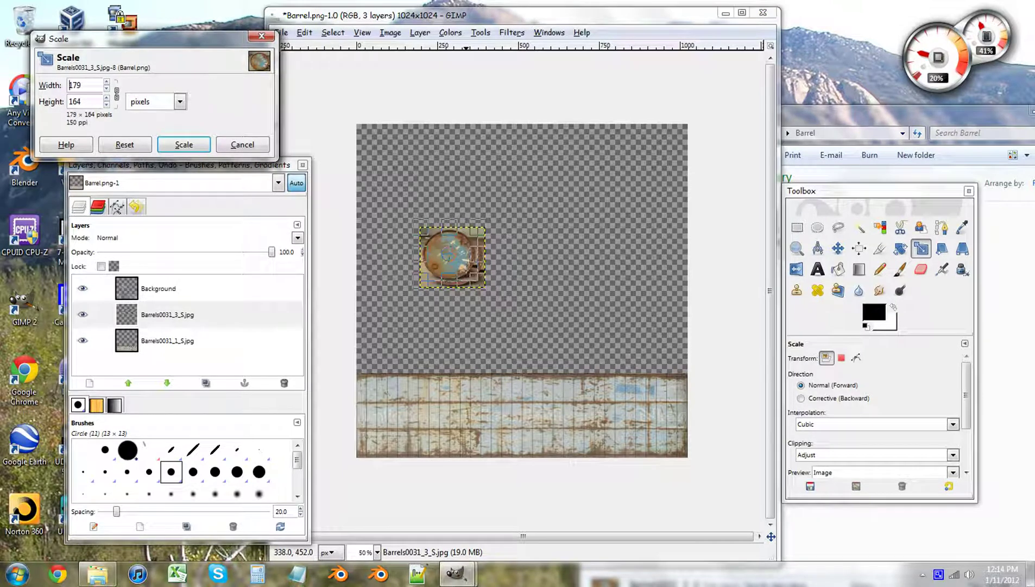
{"action": "key", "text": "Return"}
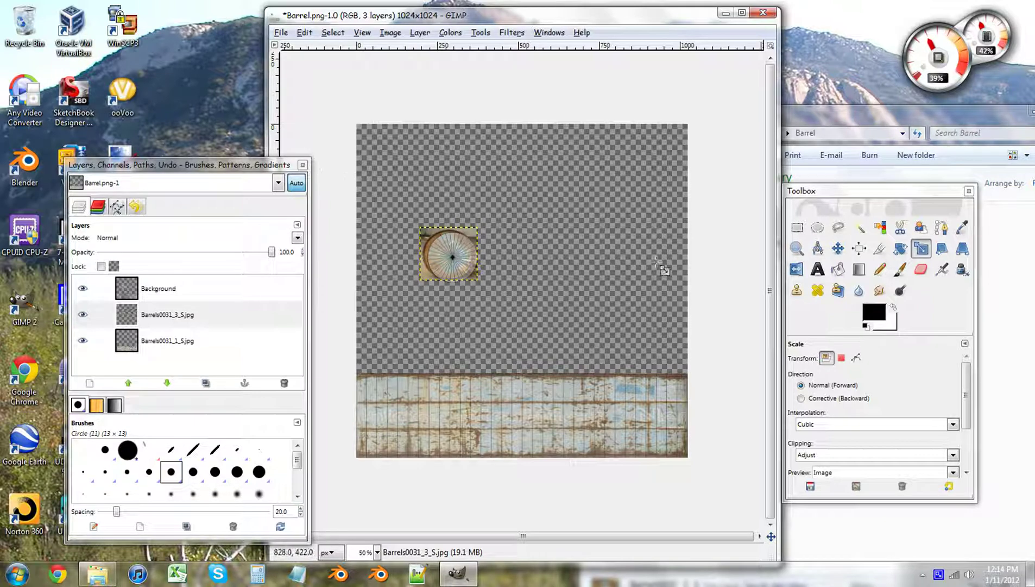
Step: Nudge the lid layer so it fits snugly behind the round cutout
{"action": "left_click", "coordinate": [837, 248]}
{"action": "left_click", "coordinate": [444, 259]}
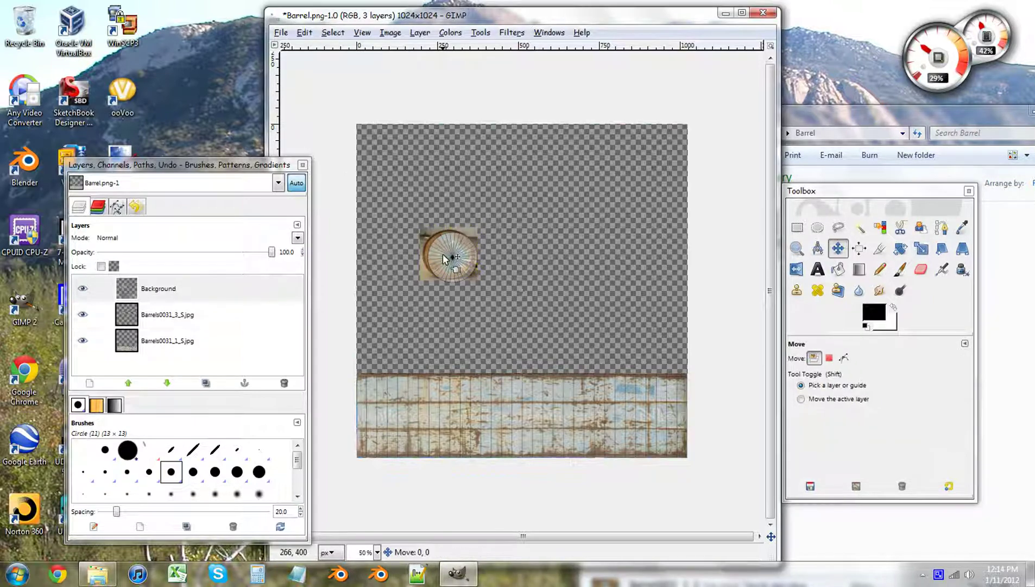
{"action": "mouse_move", "coordinate": [444, 259]}
{"action": "left_mouse_down"}
{"action": "mouse_move", "coordinate": [453, 256]}
{"action": "mouse_move", "coordinate": [440, 251]}
{"action": "left_mouse_up"}
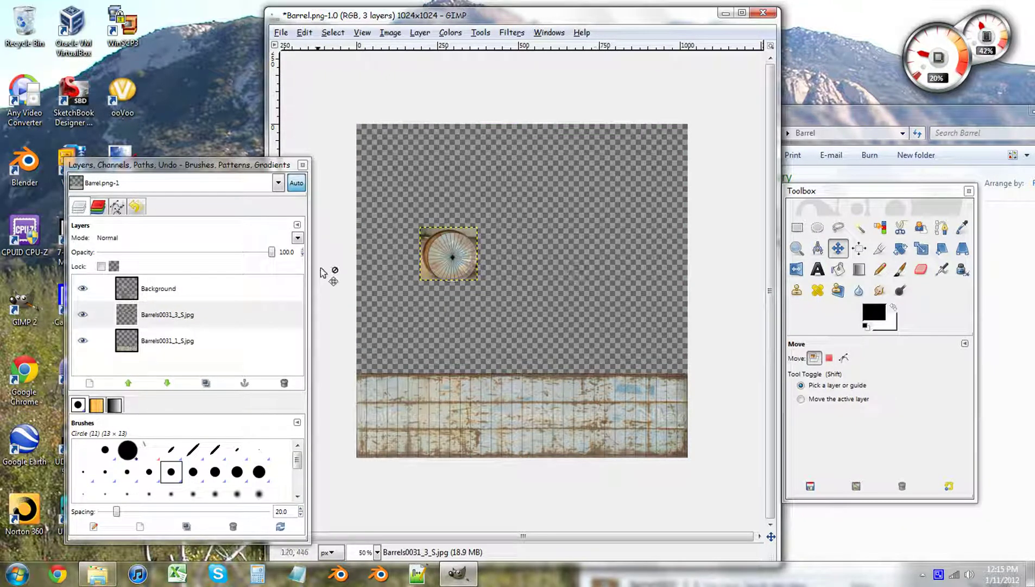
{"action": "mouse_move", "coordinate": [424, 239]}
{"action": "left_mouse_down"}
{"action": "mouse_move", "coordinate": [432, 244]}
{"action": "mouse_move", "coordinate": [428, 237]}
{"action": "left_mouse_up"}
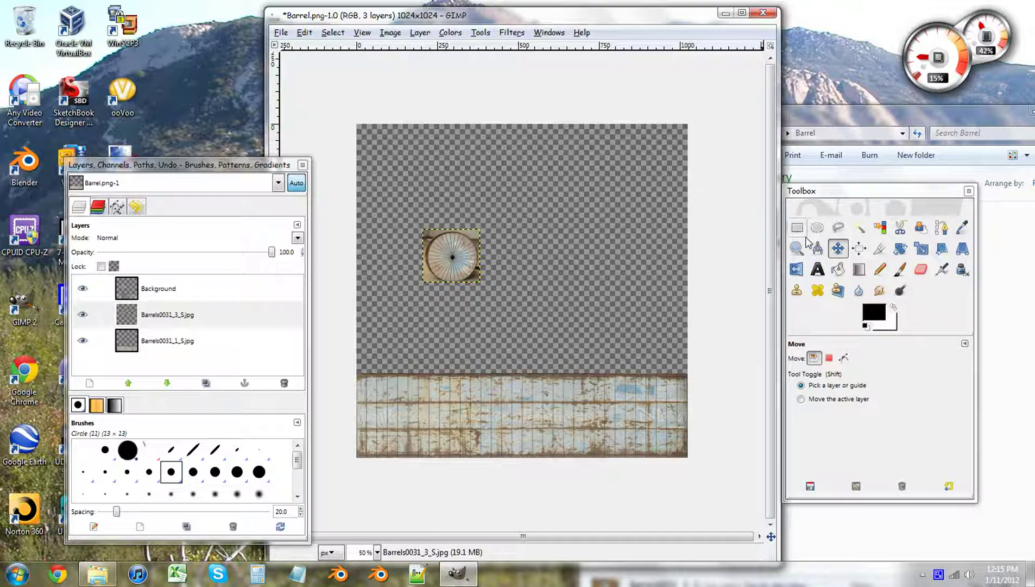
Step: Bucket-fill the empty Background area with black, leaving only the lid and rusty strip visible
{"action": "left_click", "coordinate": [165, 291]}
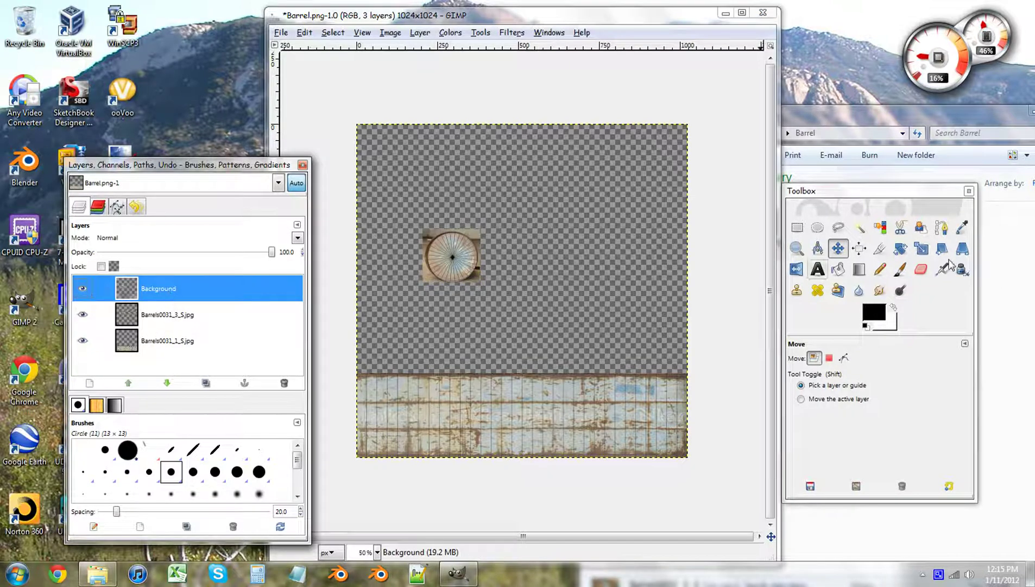
{"action": "left_click", "coordinate": [838, 269]}
{"action": "left_click", "coordinate": [617, 270]}
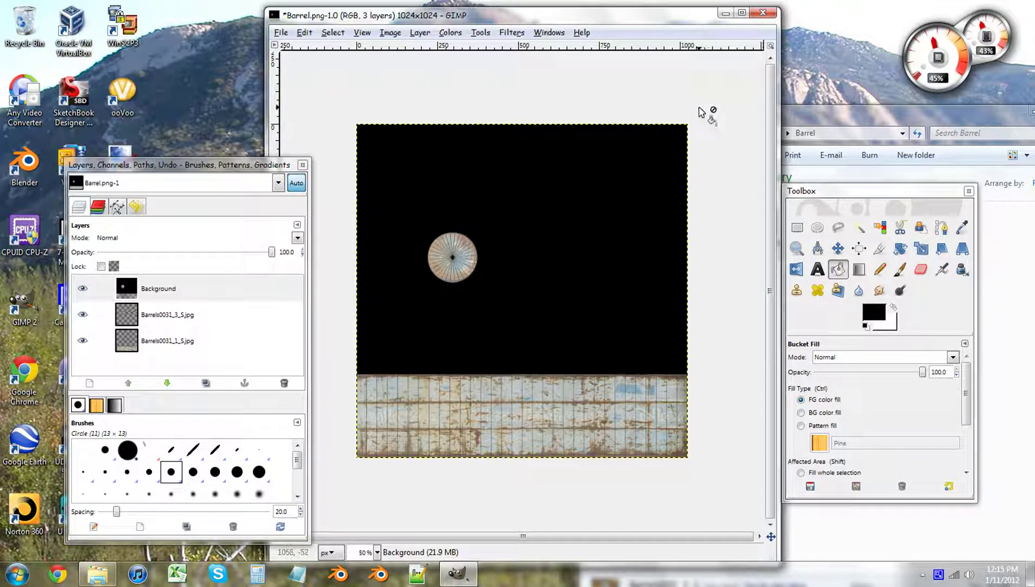
{"action": "left_click", "coordinate": [861, 116]}
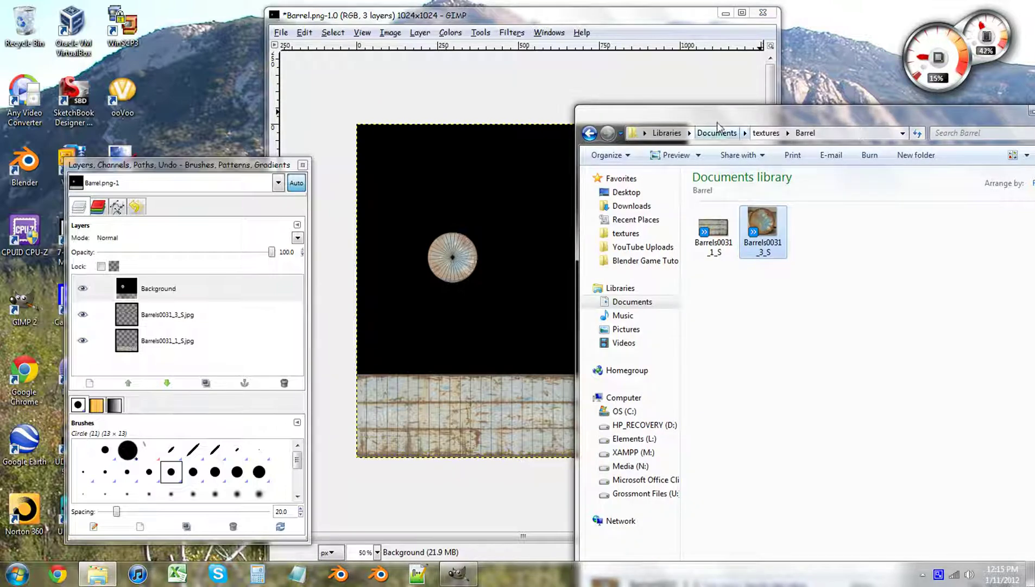
Step: Save the textured image over Barrel.png and close the image window
{"action": "left_click_drag", "start_coordinate": [733, 120], "coordinate": [1007, 132]}
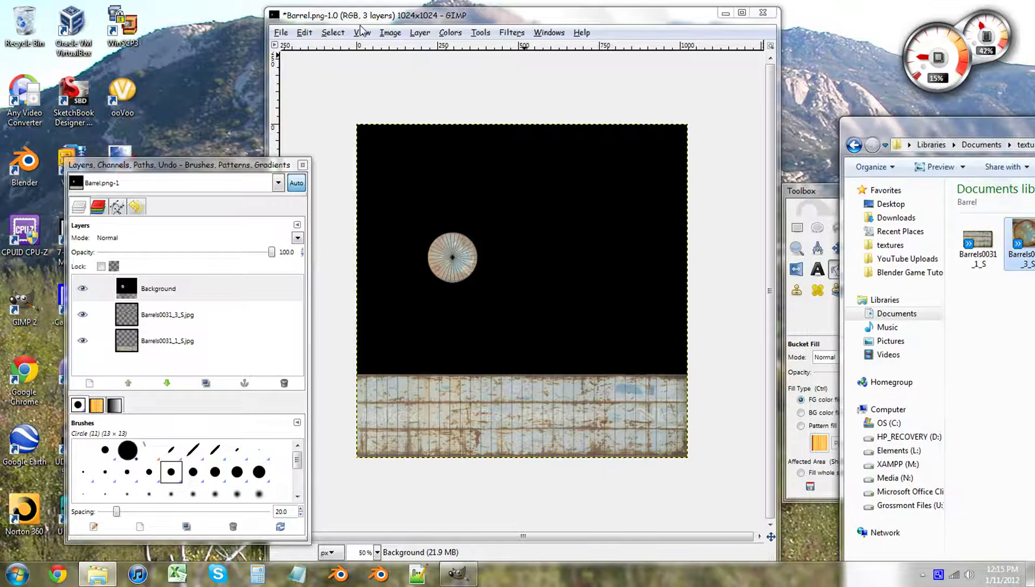
{"action": "left_click", "coordinate": [288, 35]}
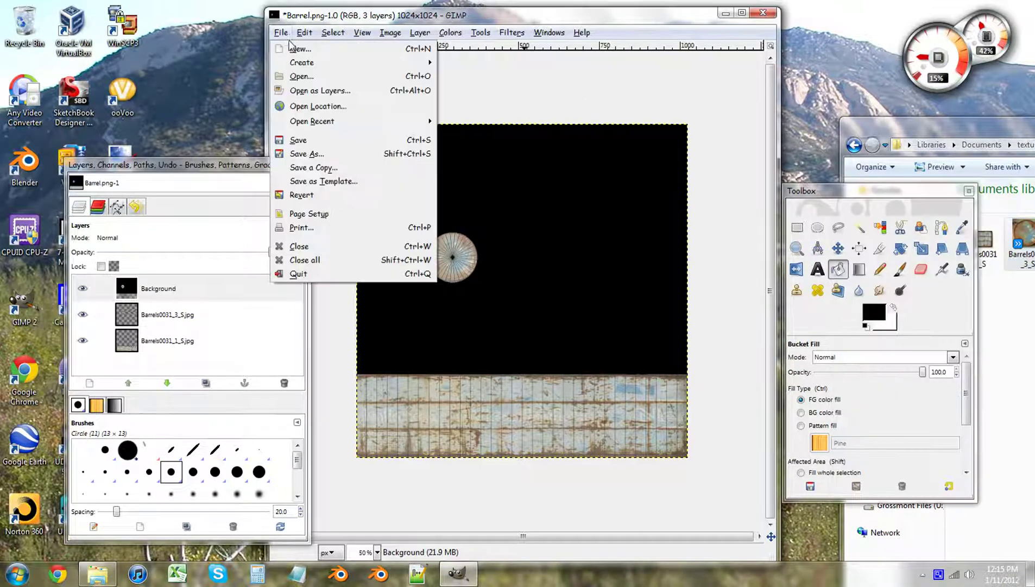
{"action": "left_click", "coordinate": [328, 141]}
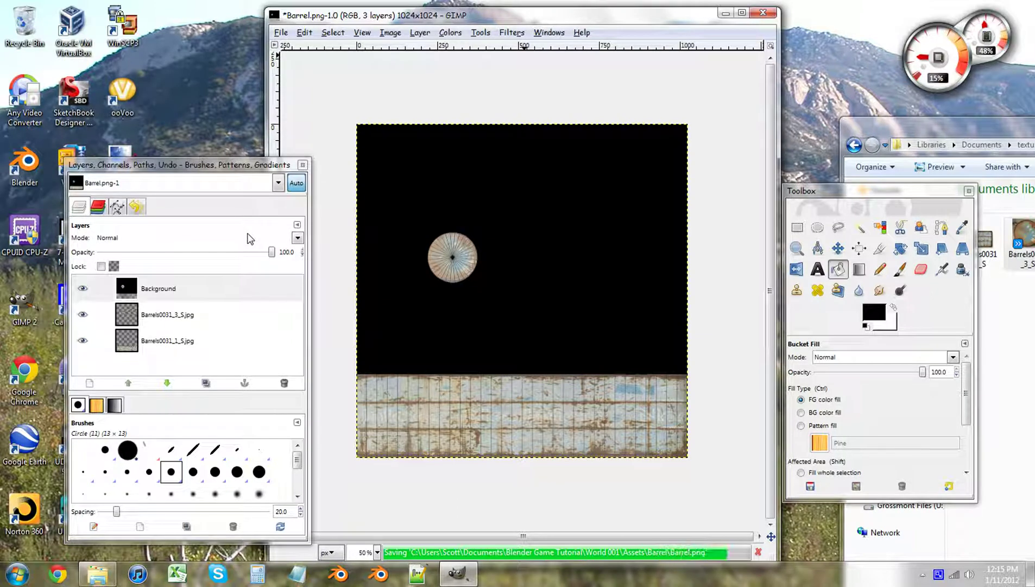
{"action": "left_click", "coordinate": [764, 15]}
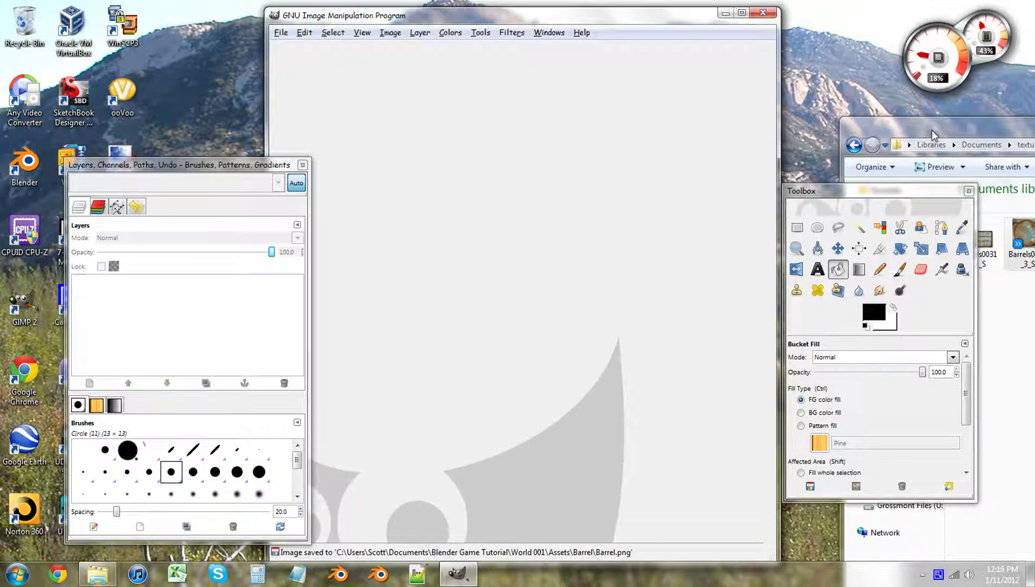
Step: Close GIMP and browse to Blender Game Tutorial > World 001 > Assets > Barrel
{"action": "left_click", "coordinate": [763, 16]}
{"action": "left_click_drag", "start_coordinate": [935, 128], "coordinate": [417, 46]}
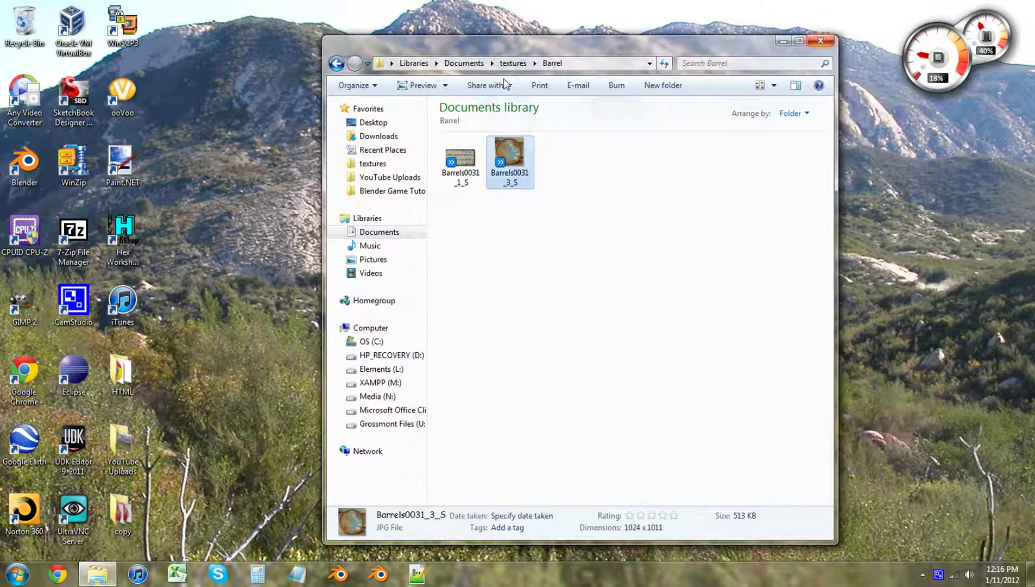
{"action": "left_click", "coordinate": [393, 191]}
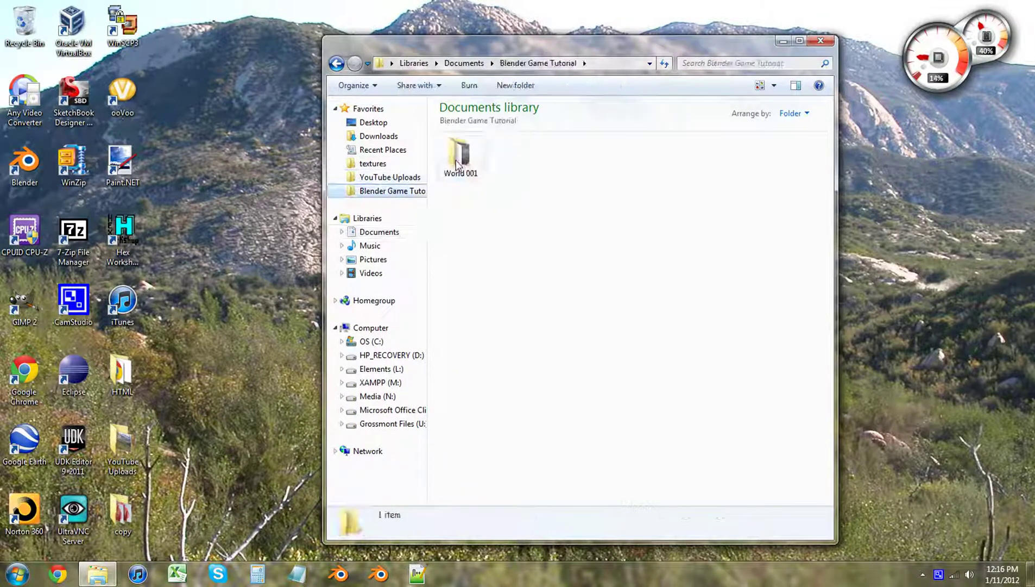
{"action": "double_click", "coordinate": [458, 161]}
{"action": "double_click", "coordinate": [458, 157]}
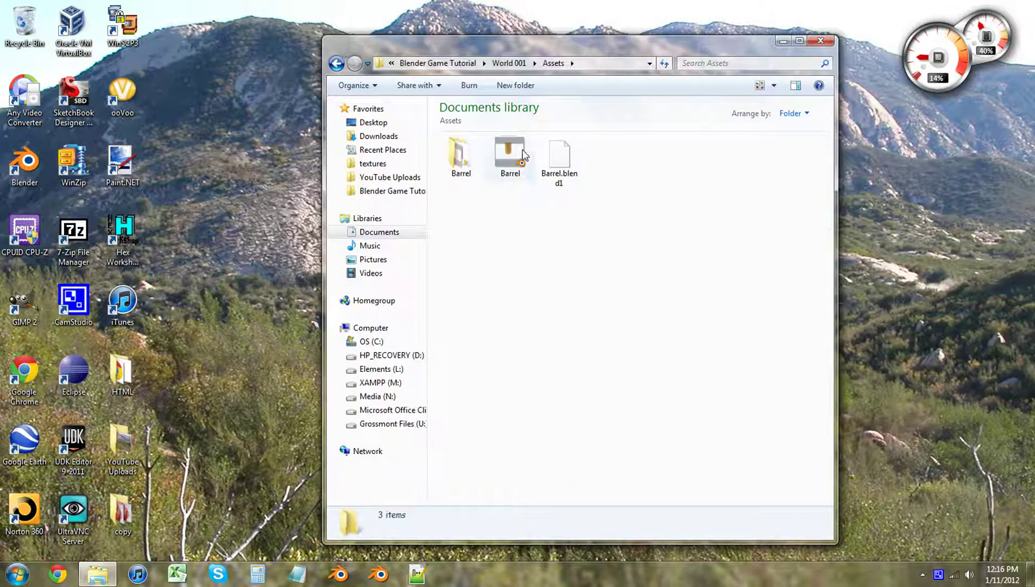
{"action": "double_click", "coordinate": [472, 159]}
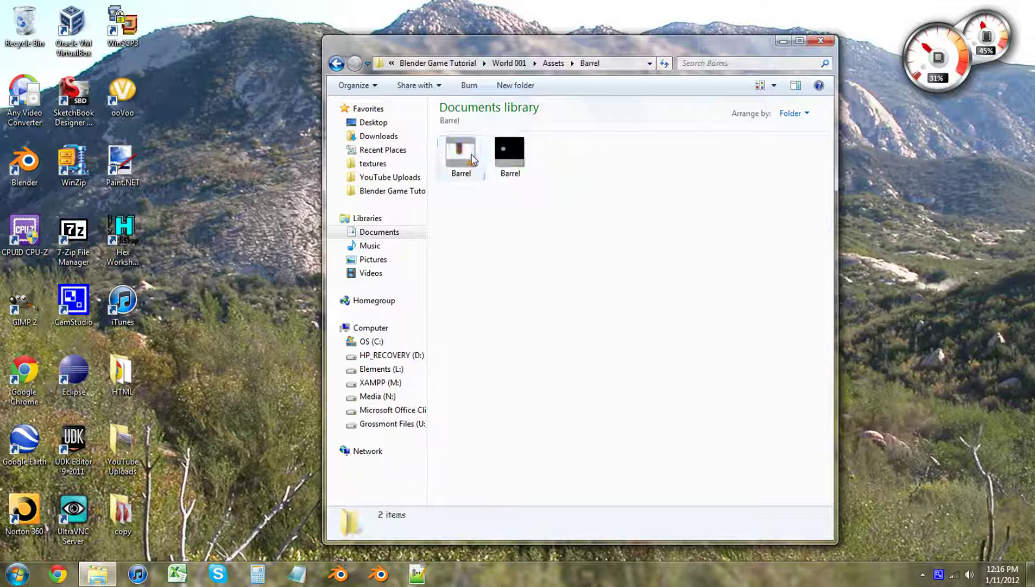
Step: Preview the saved Barrel.png texture and close the viewer
{"action": "double_click", "coordinate": [509, 162]}
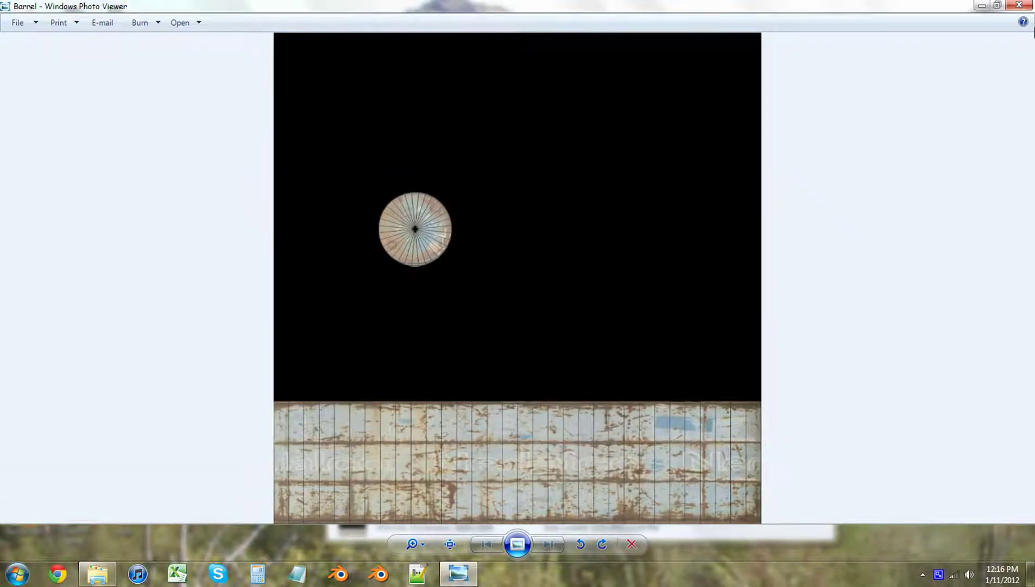
{"action": "left_click", "coordinate": [1016, 5]}
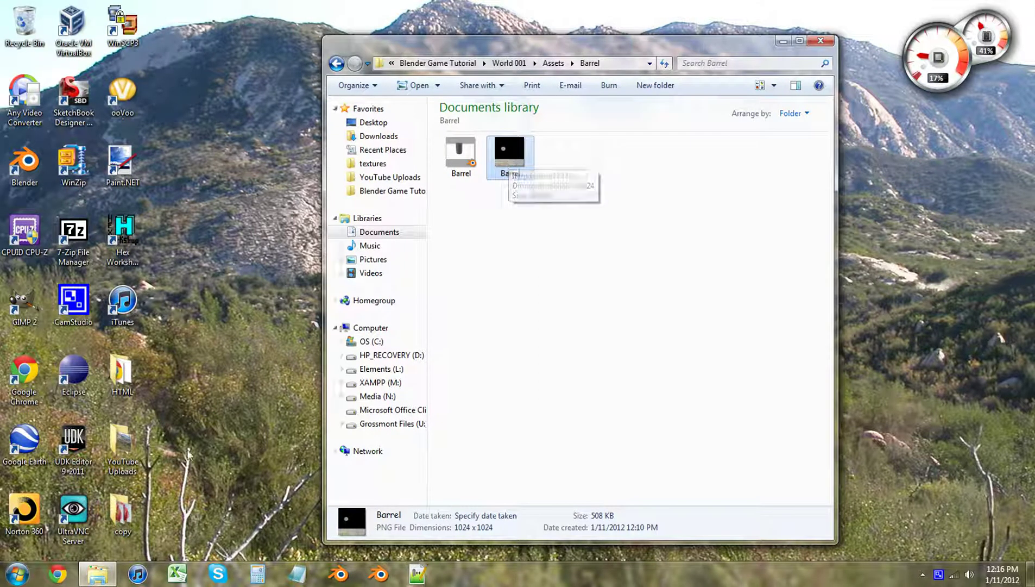
{"action": "left_click", "coordinate": [337, 576]}
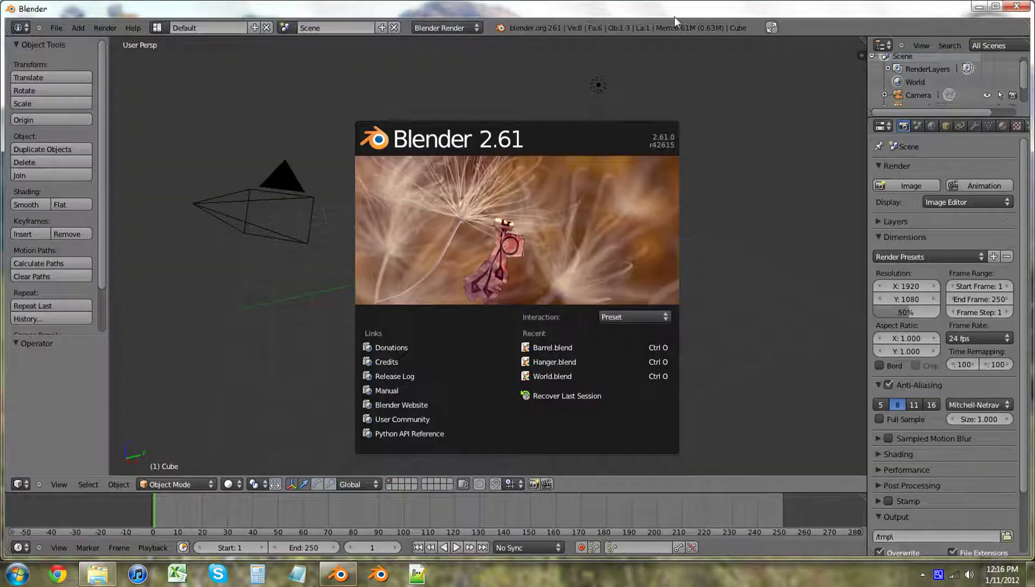
Step: Dismiss the splash screen and open Barrel.blend from the Assets > Barrel folder
{"action": "left_click", "coordinate": [734, 321]}
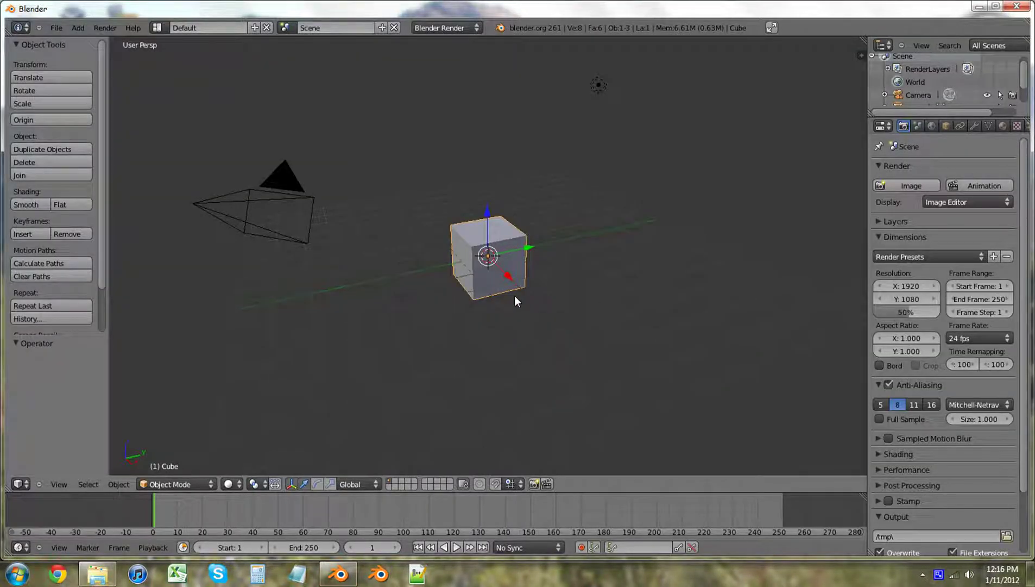
{"action": "left_click", "coordinate": [57, 30]}
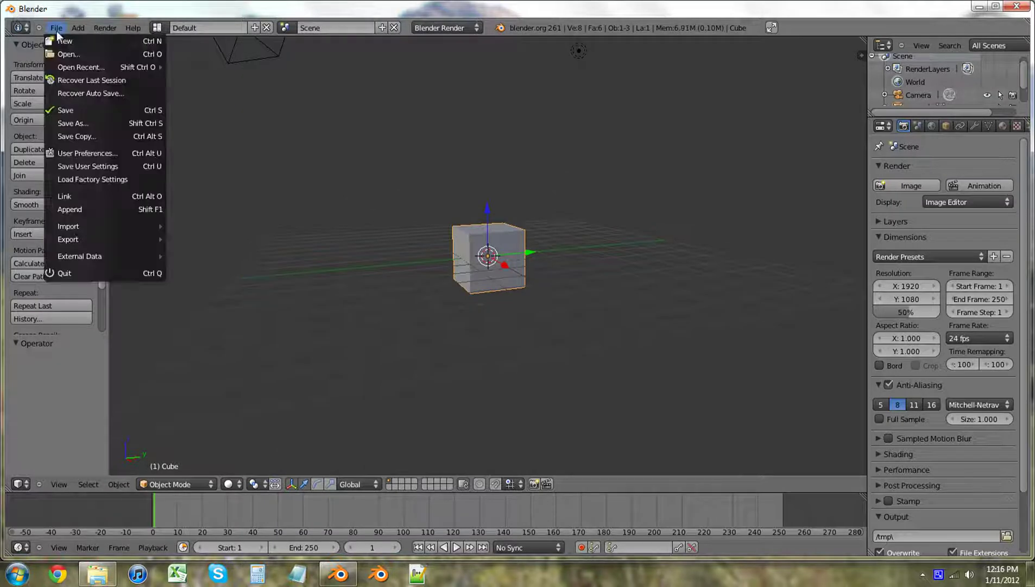
{"action": "mouse_move", "coordinate": [86, 61]}
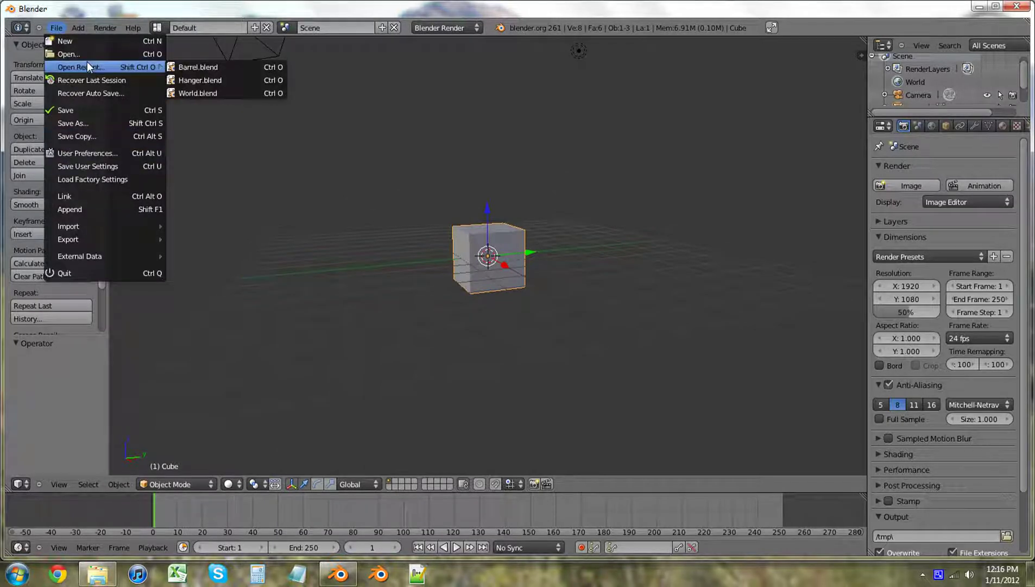
{"action": "mouse_move", "coordinate": [116, 230]}
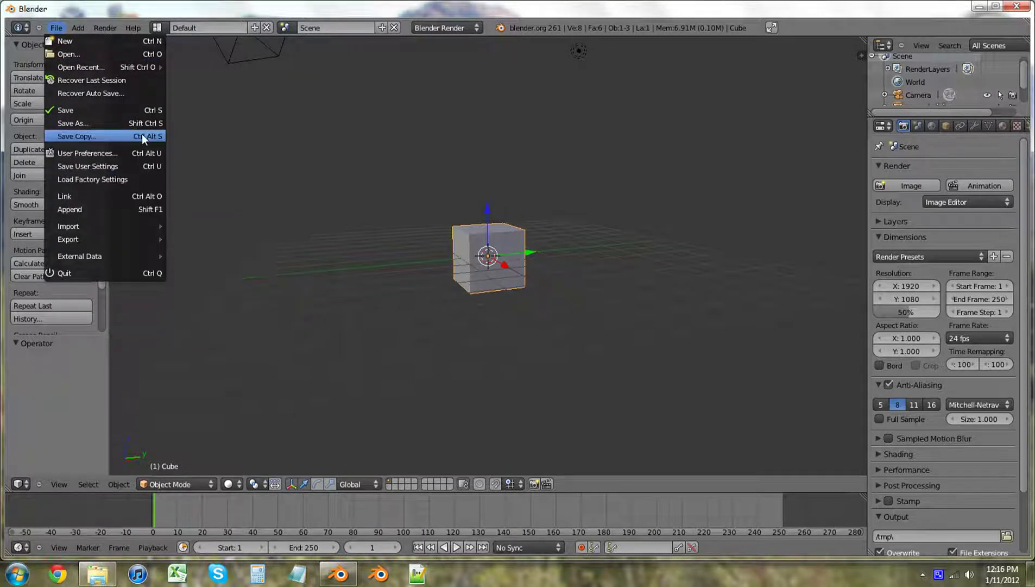
{"action": "left_click", "coordinate": [114, 56]}
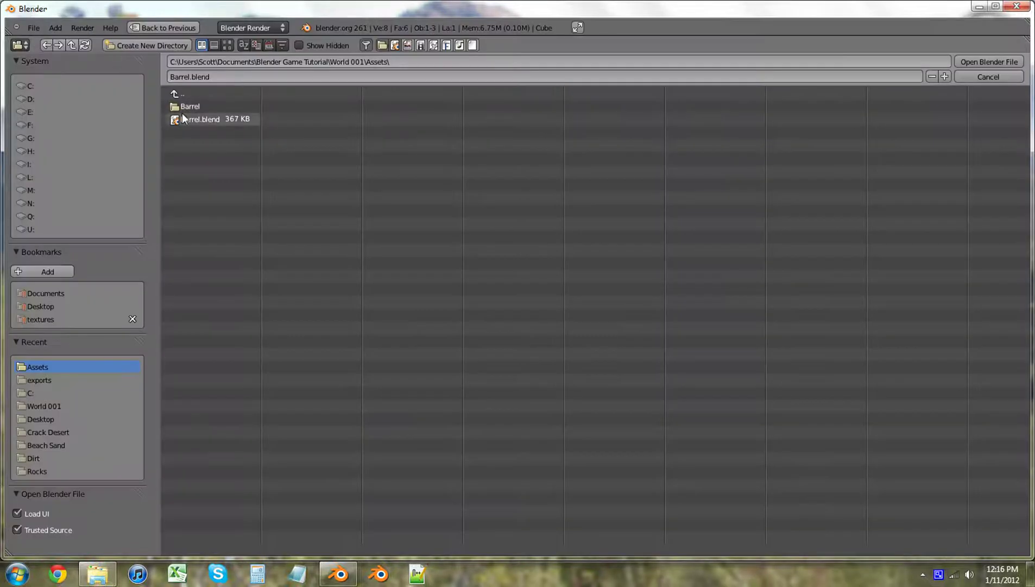
{"action": "left_click", "coordinate": [194, 106]}
{"action": "left_click", "coordinate": [219, 103]}
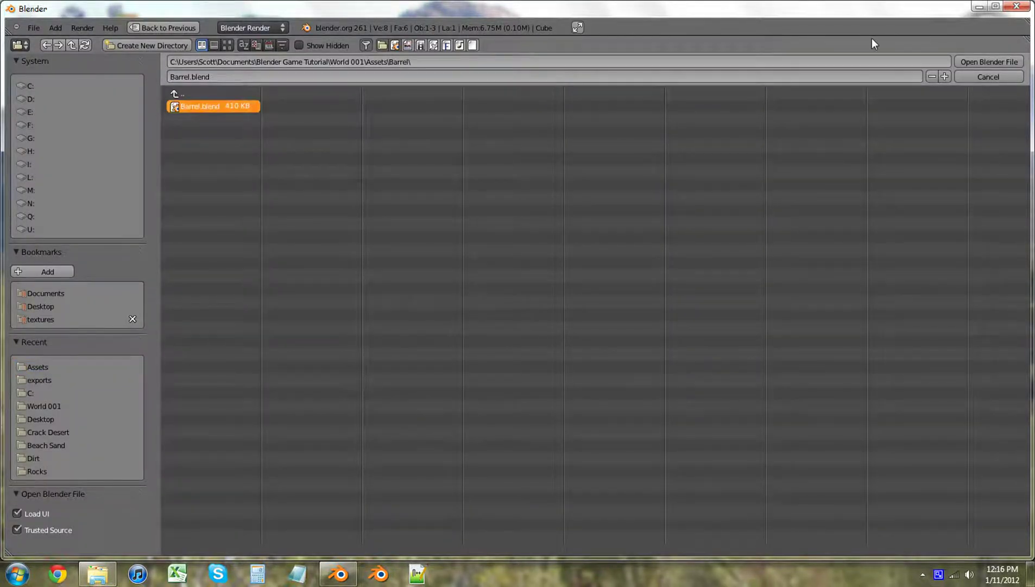
{"action": "left_click", "coordinate": [982, 63]}
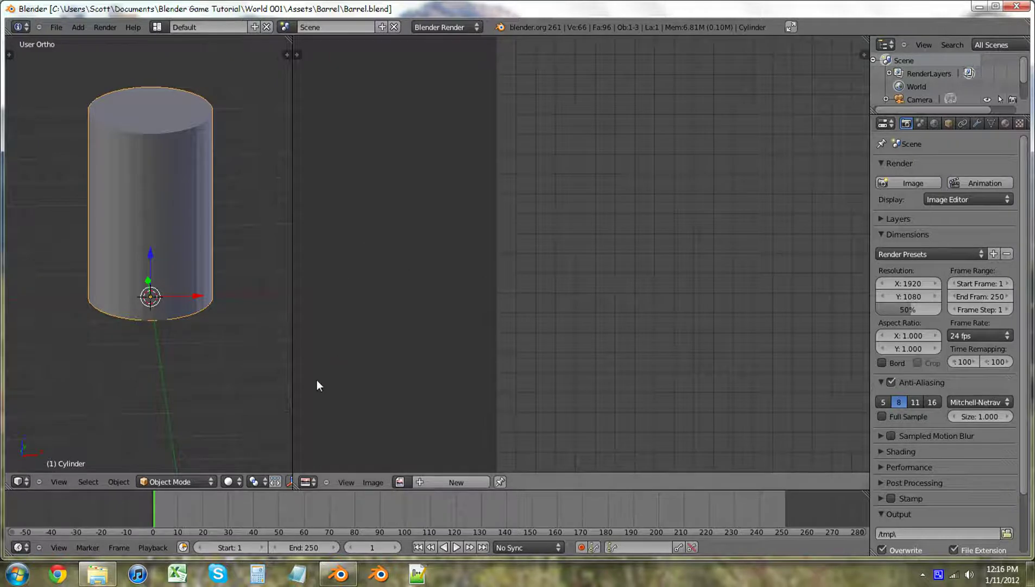
Step: In Edit Mode, load Barrel.png into the UV/Image editor and zoom out to show it whole
{"action": "key", "text": "Tab"}
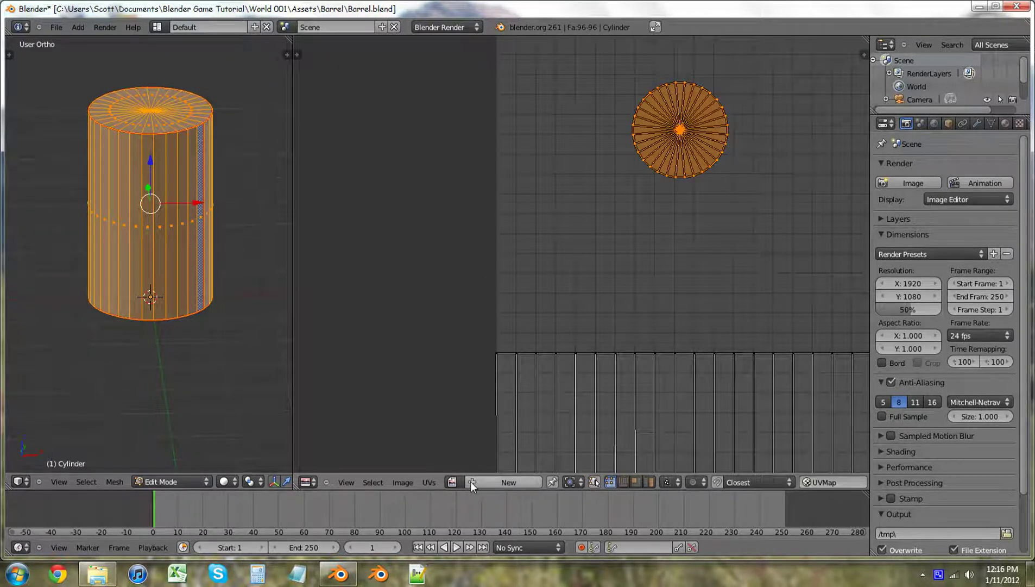
{"action": "left_click", "coordinate": [407, 481]}
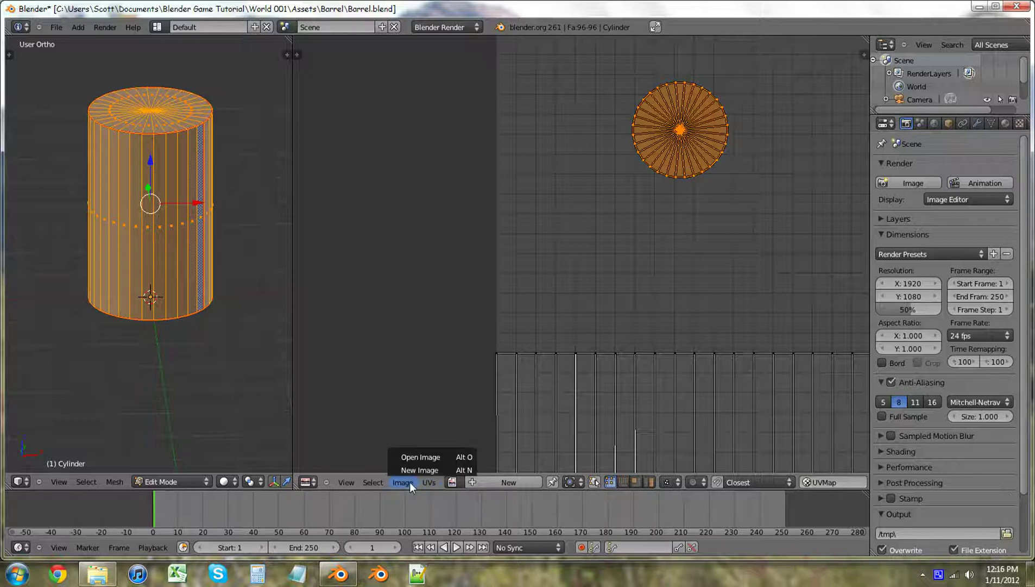
{"action": "left_click", "coordinate": [427, 458]}
{"action": "left_click", "coordinate": [196, 107]}
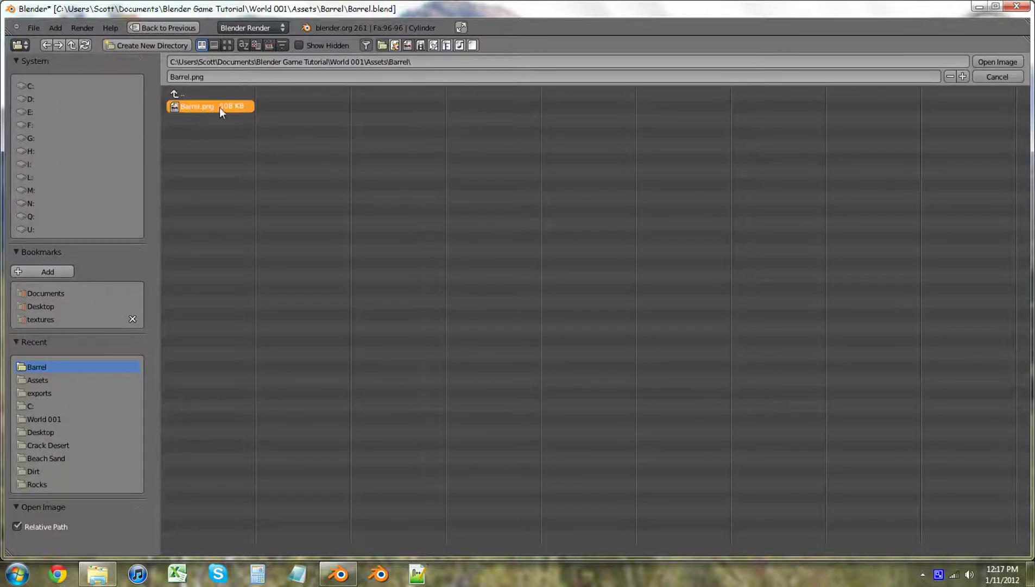
{"action": "left_click", "coordinate": [1011, 61]}
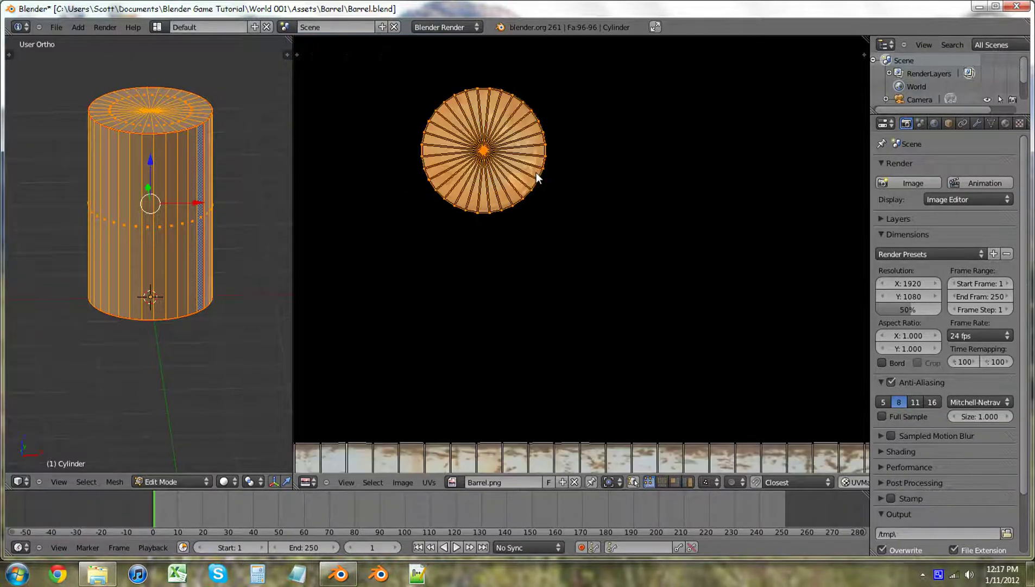
{"action": "scroll", "coordinate": [538, 173], "scroll_direction": "down", "scroll_amount": 4}
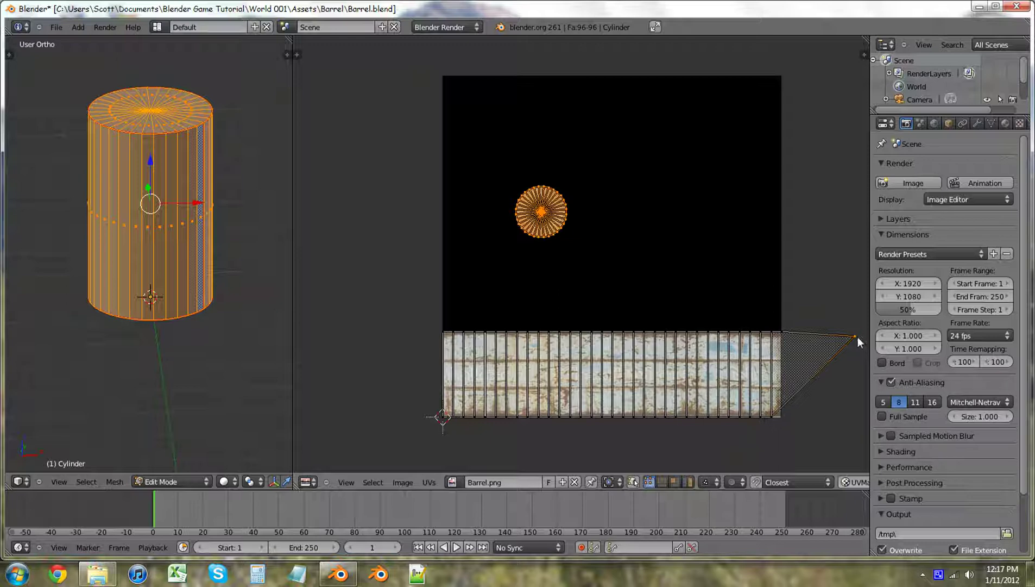
{"action": "key", "text": "g"}
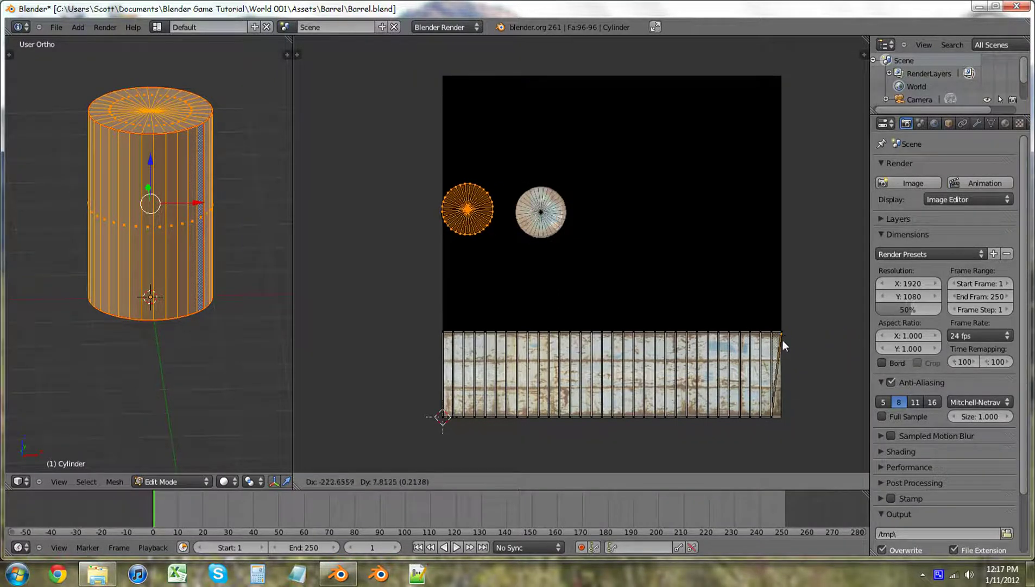
Step: Undo the cap UV move, snap the stray strip vertex to the bottom-right corner, and save with Ctrl+S
{"action": "left_click", "coordinate": [782, 418]}
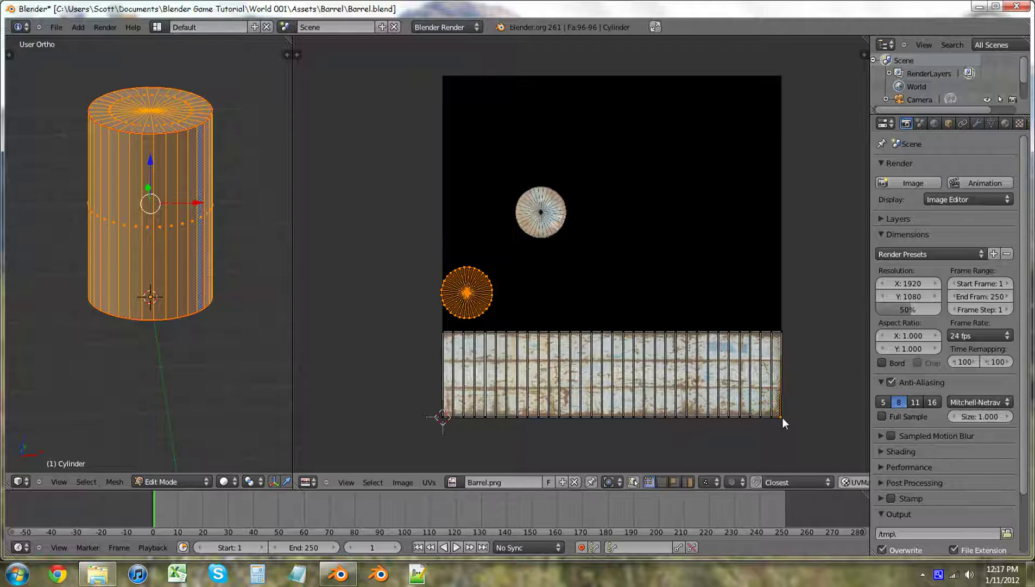
{"action": "key", "text": "ctrl+z"}
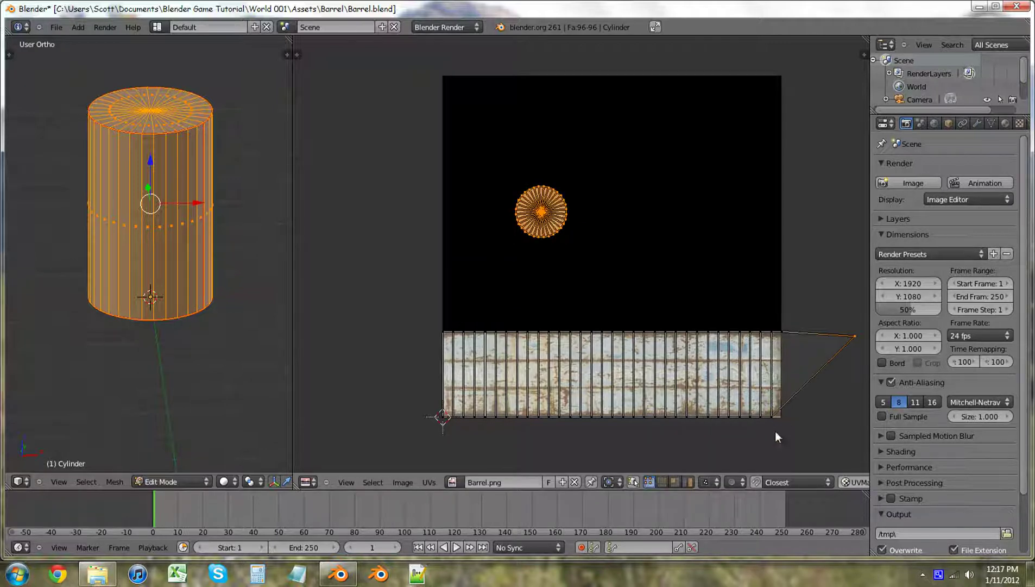
{"action": "right_click", "coordinate": [856, 341]}
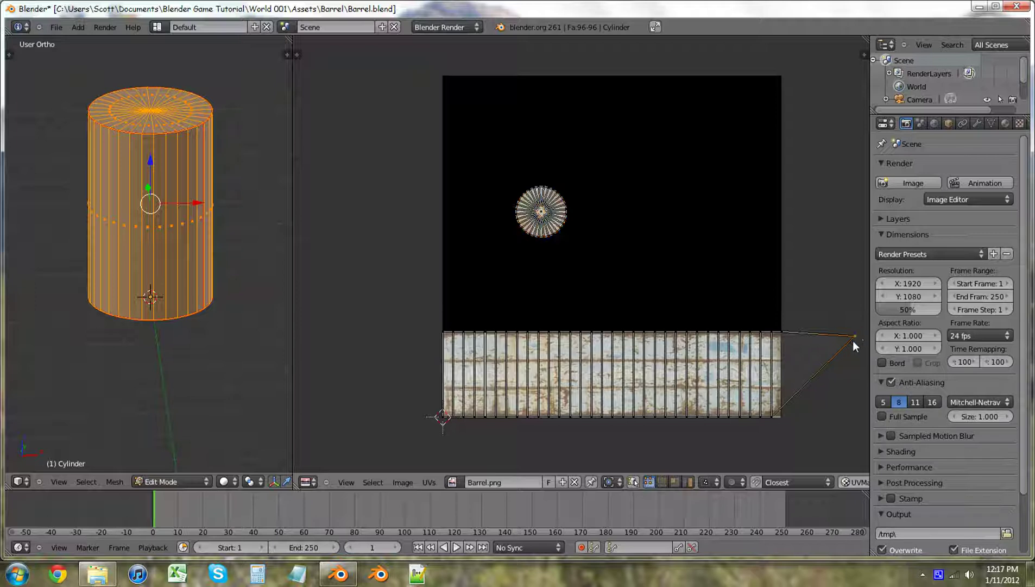
{"action": "key", "text": "g"}
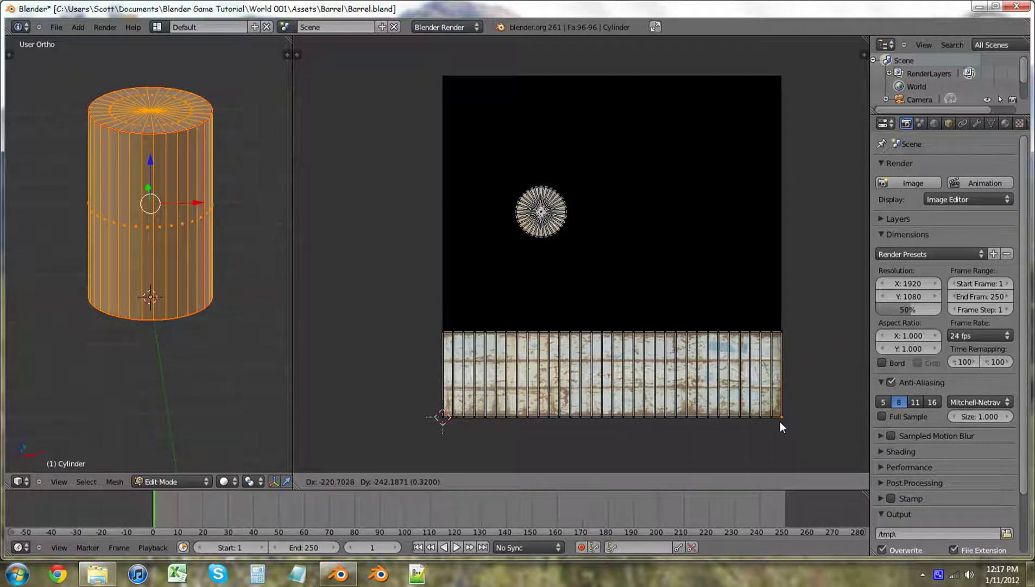
{"action": "left_click", "coordinate": [779, 422]}
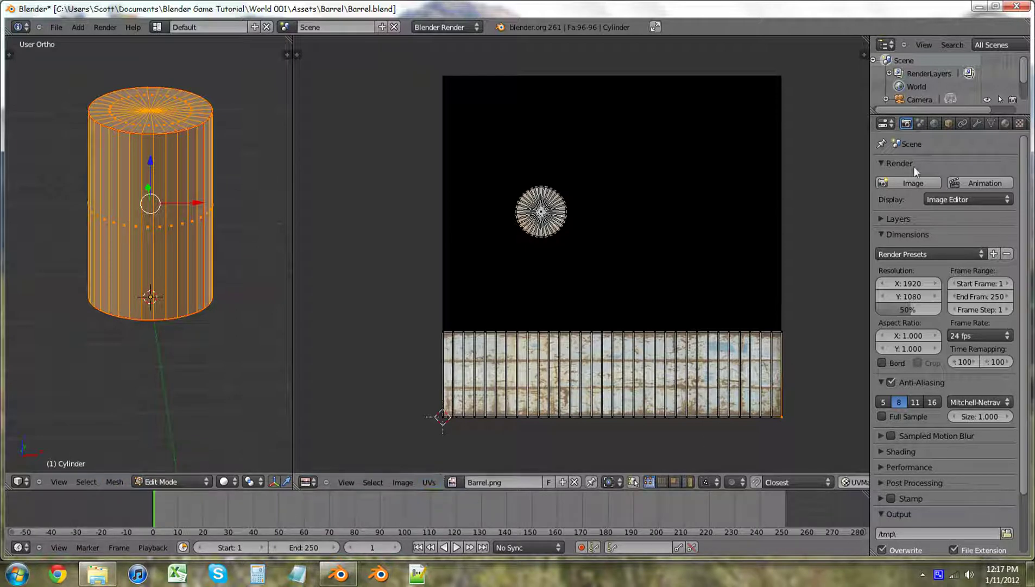
{"action": "key", "text": "ctrl+s"}
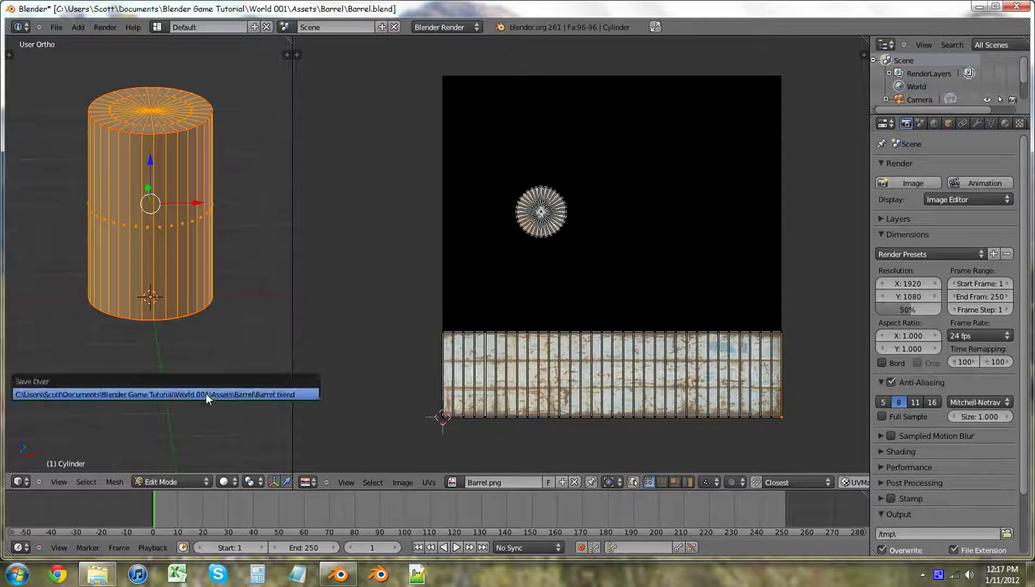
Step: Confirm overwriting Barrel.blend and create a new world texture of type Image or Movie
{"action": "left_click", "coordinate": [210, 391]}
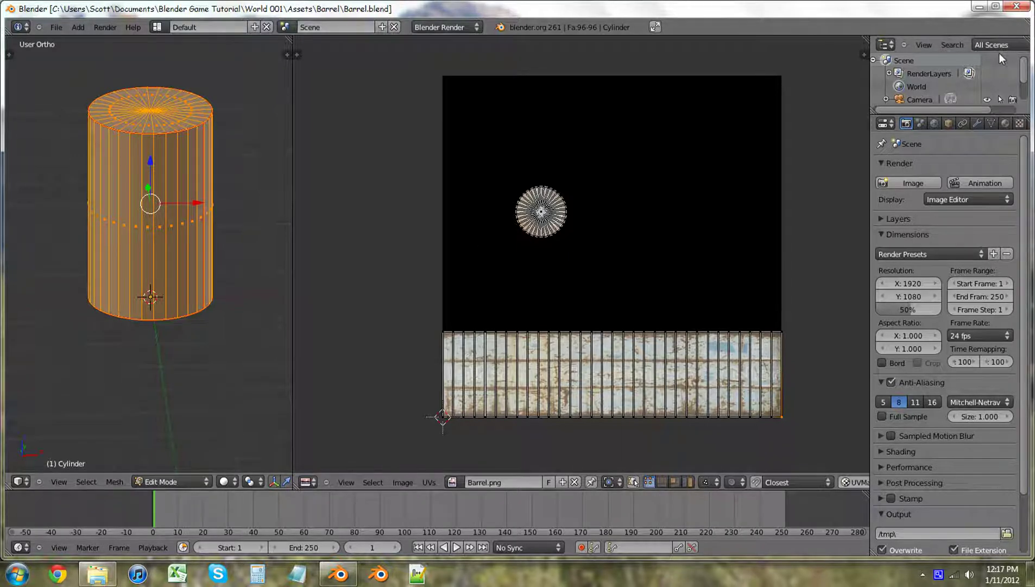
{"action": "left_click", "coordinate": [1019, 124]}
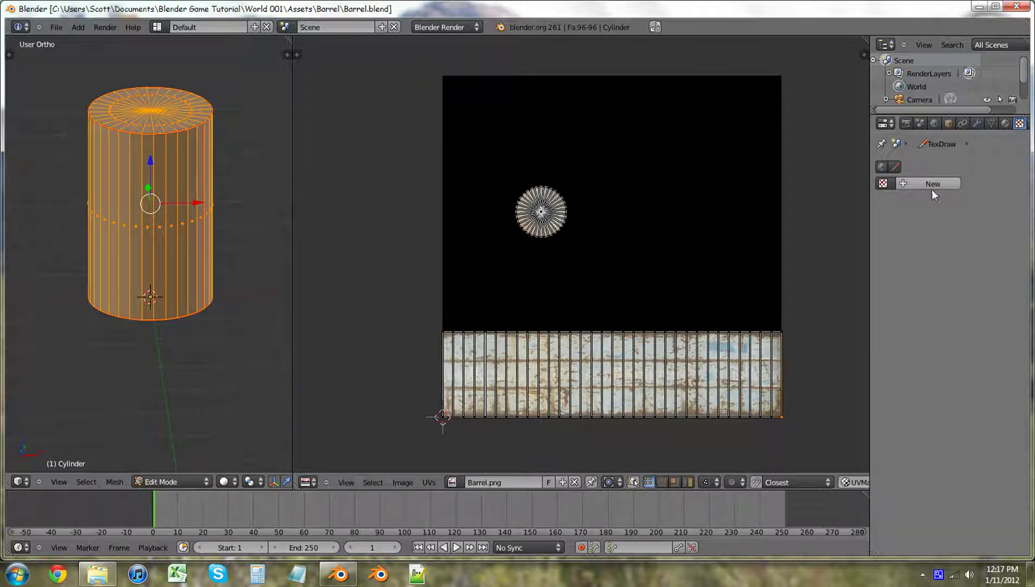
{"action": "left_click", "coordinate": [883, 168]}
{"action": "left_click", "coordinate": [927, 259]}
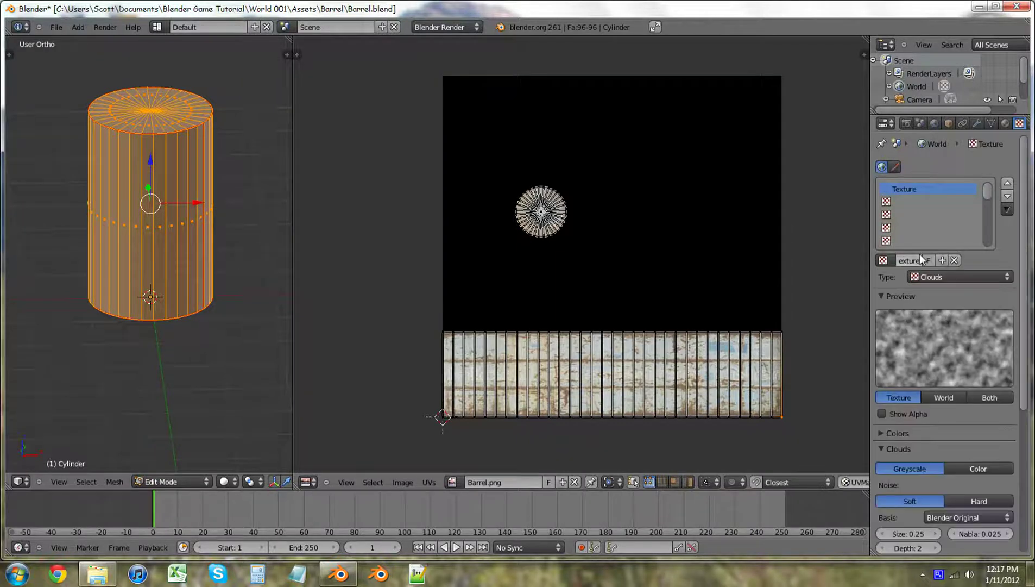
{"action": "left_click", "coordinate": [941, 276]}
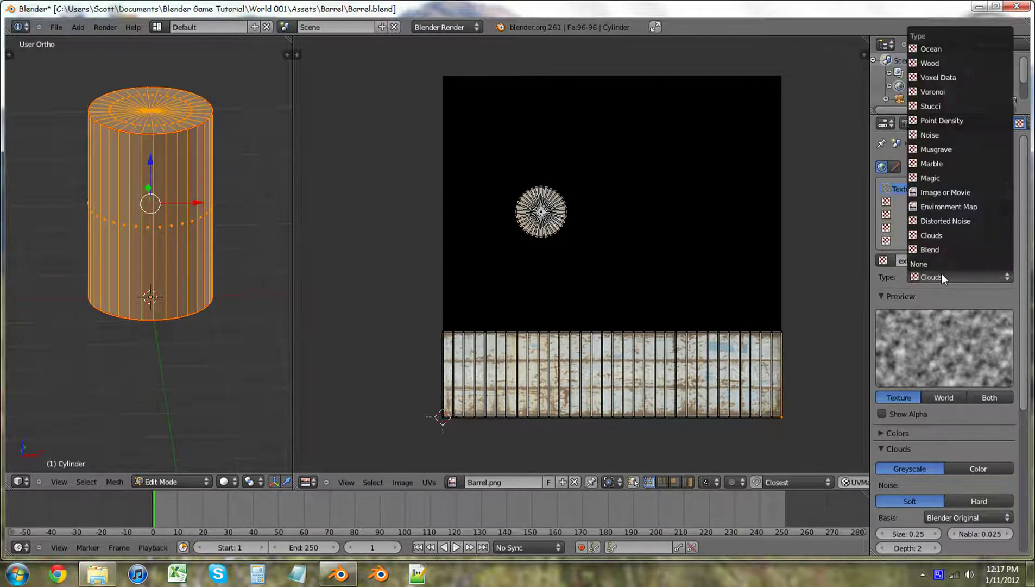
{"action": "left_click", "coordinate": [966, 196]}
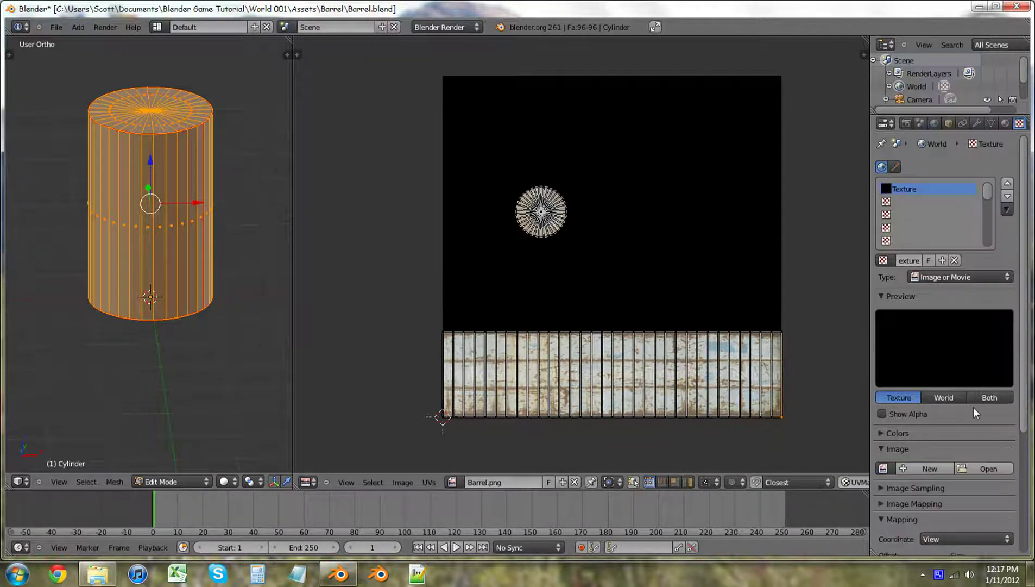
Step: Load Barrel.png (1024×1024) into the image texture
{"action": "left_click", "coordinate": [981, 472]}
{"action": "left_click", "coordinate": [210, 108]}
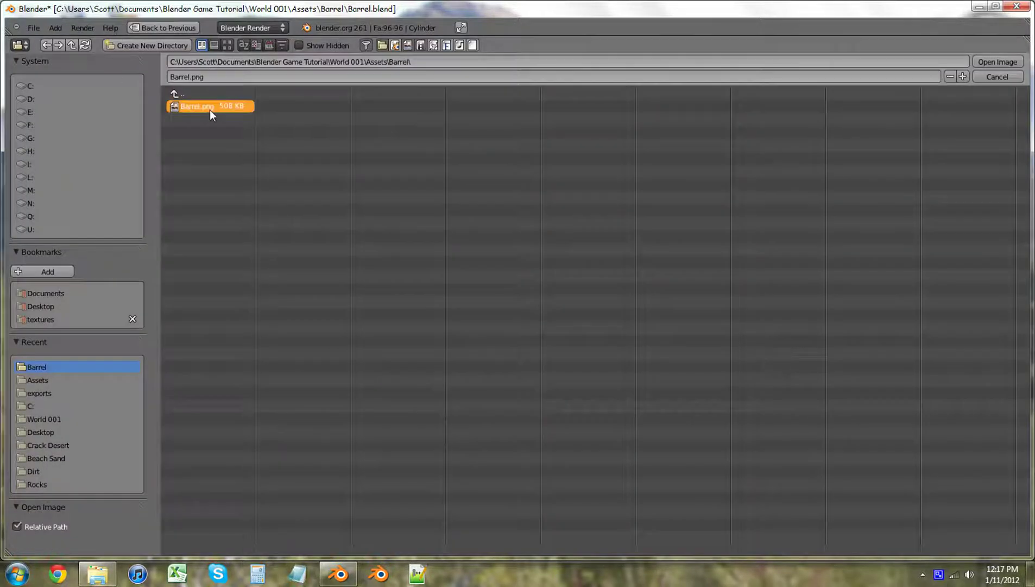
{"action": "left_click", "coordinate": [985, 60]}
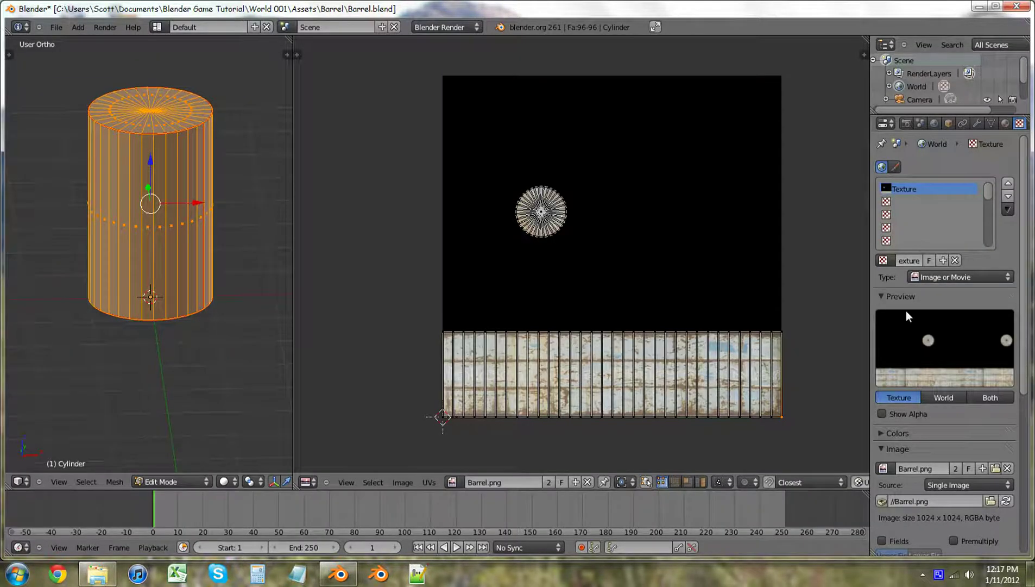
{"action": "scroll", "coordinate": [953, 370], "scroll_direction": "down", "scroll_amount": 8}
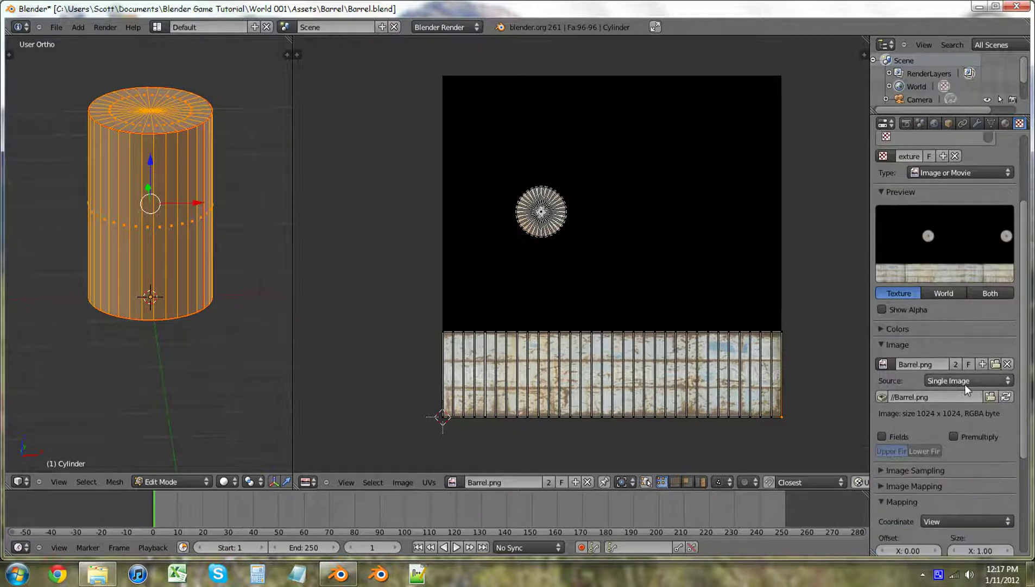
{"action": "scroll", "coordinate": [967, 390], "scroll_direction": "up", "scroll_amount": 6}
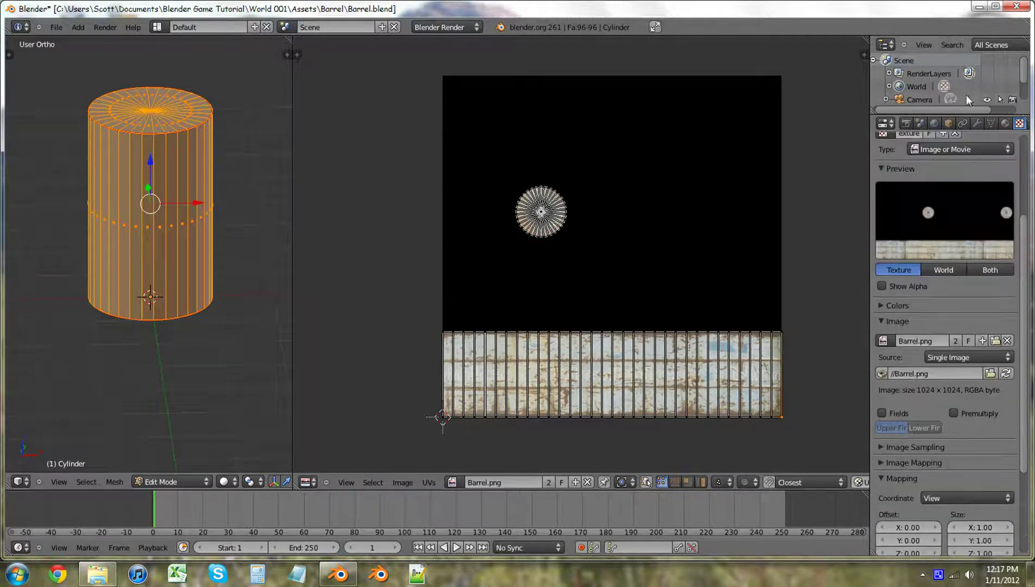
Step: Add a material to the cylinder and give it a new Image or Movie texture
{"action": "left_click", "coordinate": [1005, 124]}
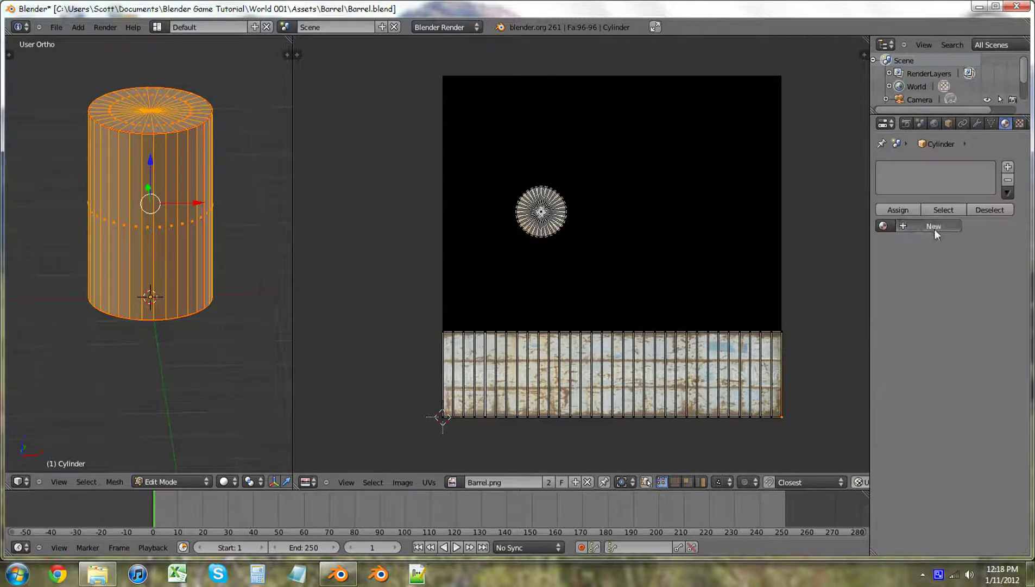
{"action": "scroll", "coordinate": [1014, 122], "scroll_direction": "right", "scroll_amount": 2}
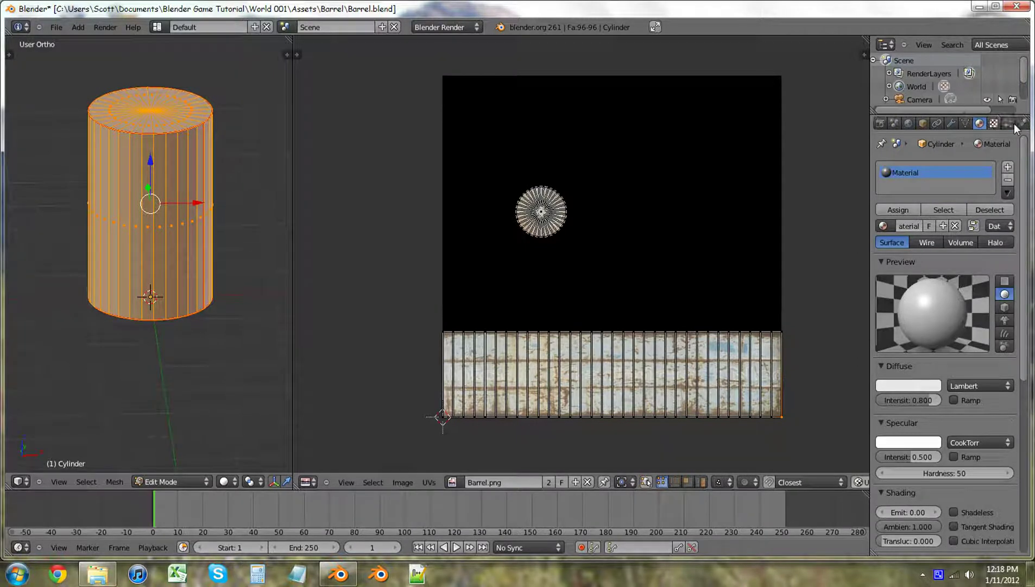
{"action": "left_click", "coordinate": [996, 123]}
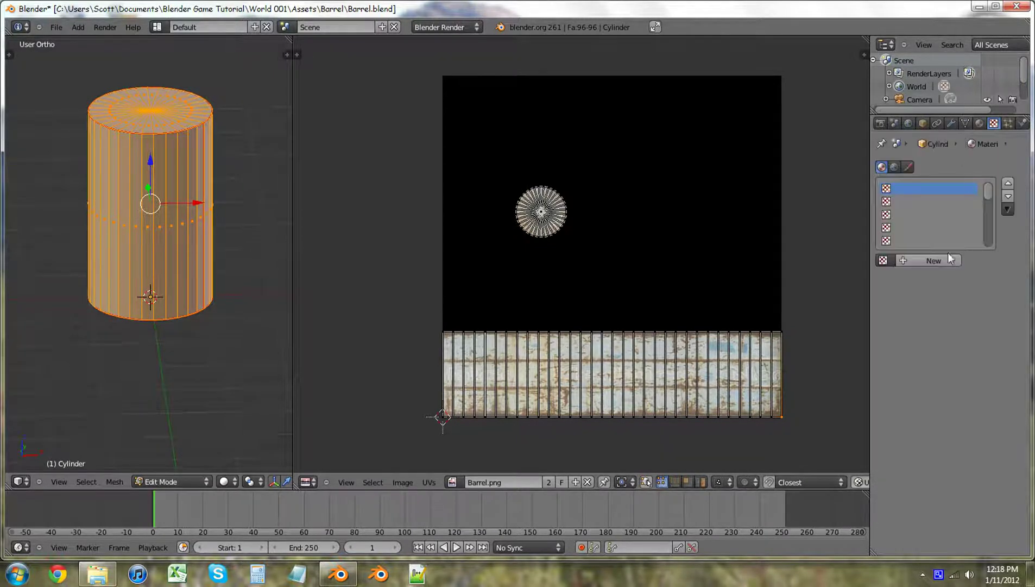
{"action": "left_click", "coordinate": [944, 258]}
{"action": "left_click", "coordinate": [967, 280]}
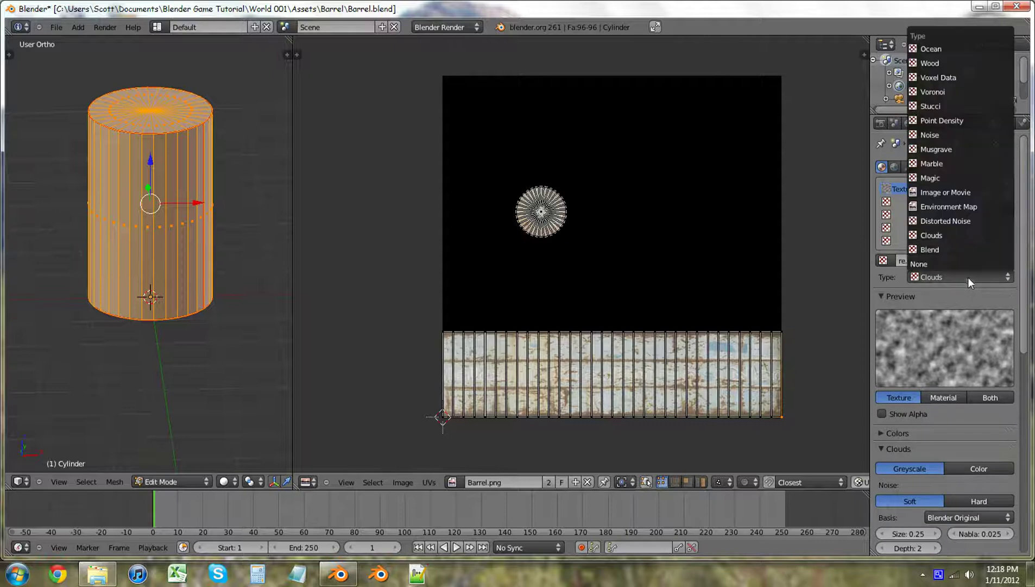
{"action": "left_click", "coordinate": [976, 192]}
Step: Load Barrel.png into the image texture and set its mapping coordinates to UV
{"action": "scroll", "coordinate": [980, 323], "scroll_direction": "down", "scroll_amount": 5}
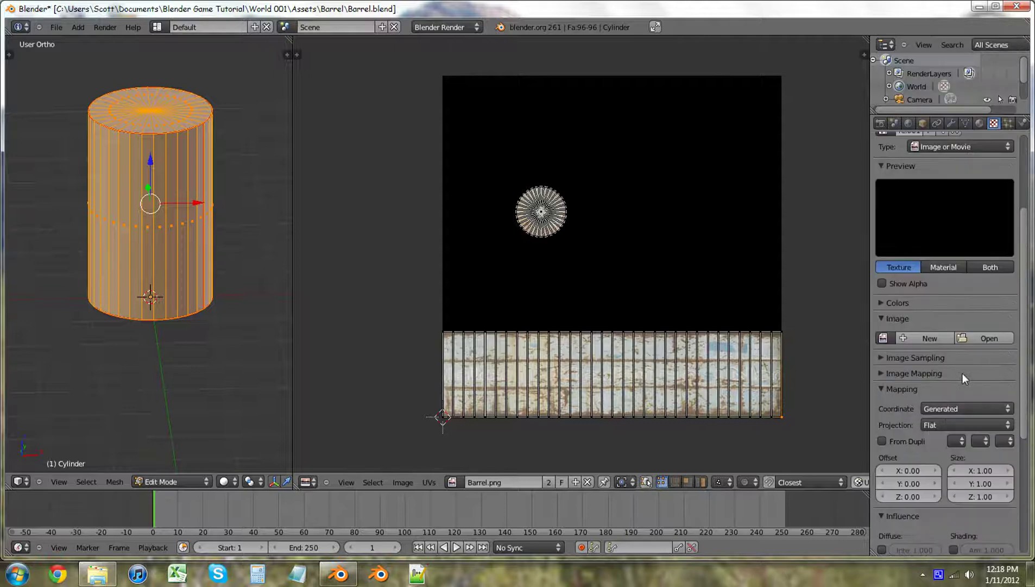
{"action": "left_click", "coordinate": [978, 339]}
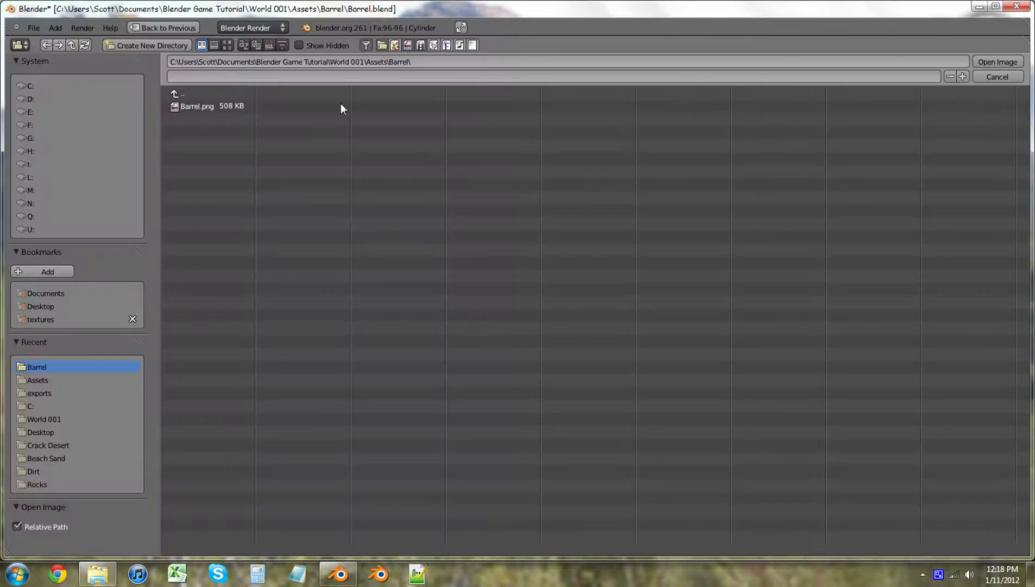
{"action": "left_click", "coordinate": [237, 106]}
{"action": "left_click", "coordinate": [1004, 61]}
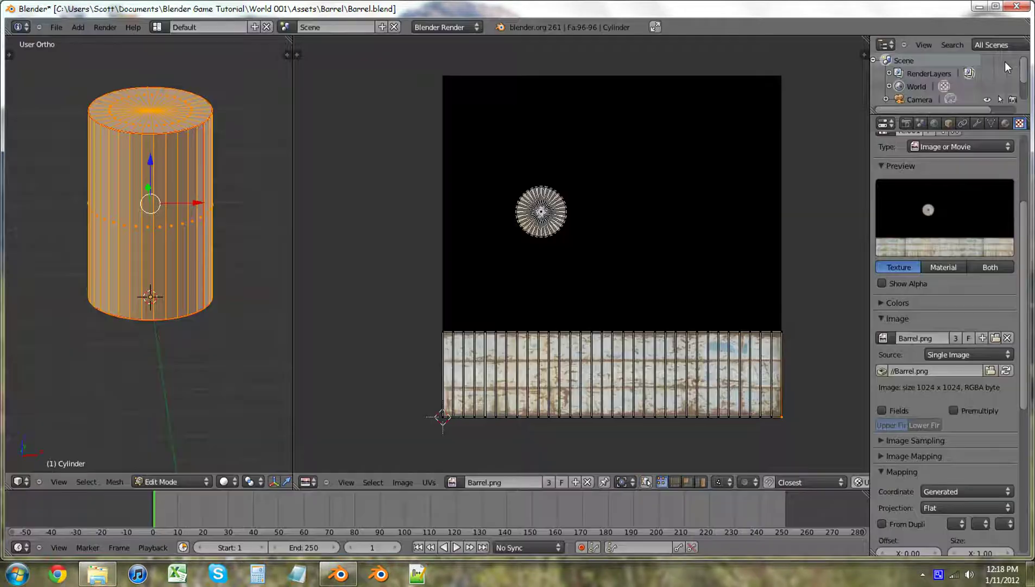
{"action": "scroll", "coordinate": [974, 377], "scroll_direction": "down", "scroll_amount": 8}
{"action": "left_click", "coordinate": [971, 365]}
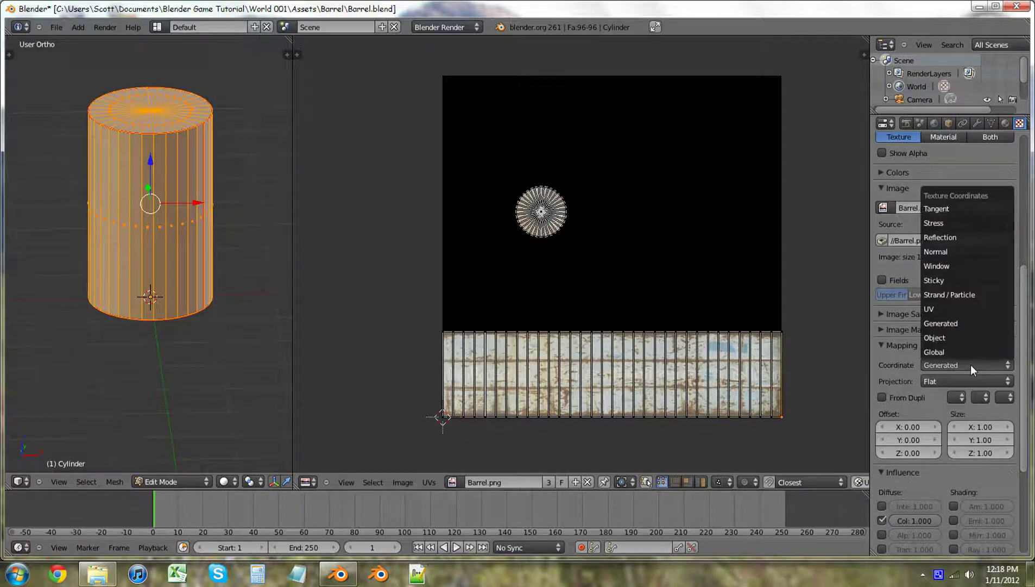
{"action": "left_click", "coordinate": [963, 309]}
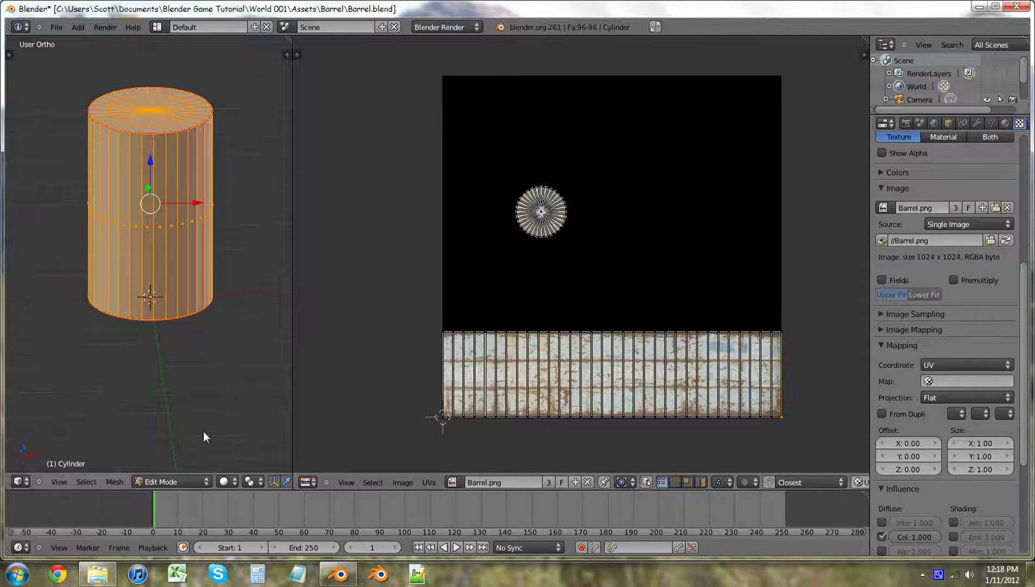
{"action": "left_click", "coordinate": [178, 482]}
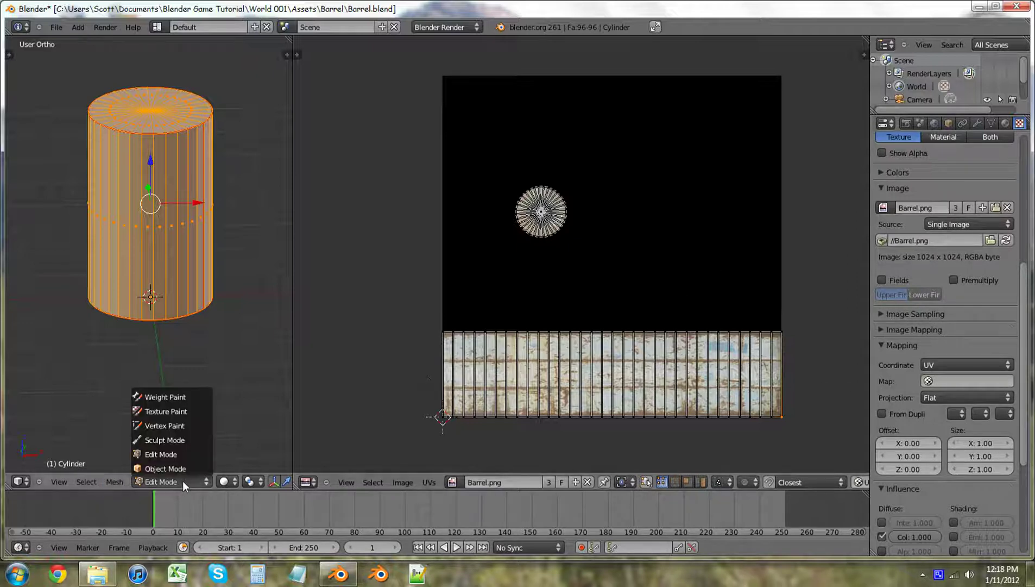
Step: Switch to Object Mode and show the cylinder with Texture viewport shading
{"action": "left_click", "coordinate": [182, 467]}
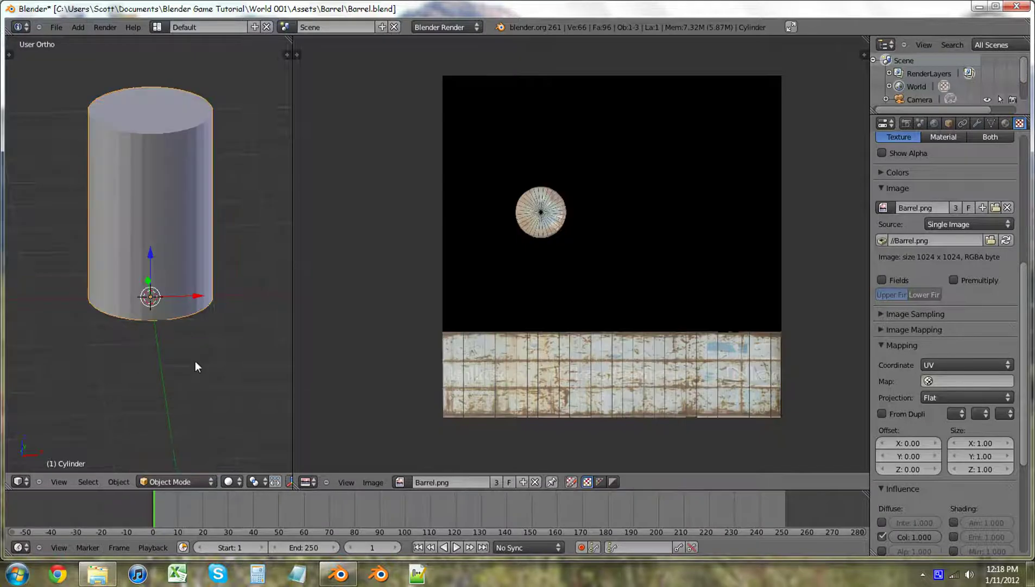
{"action": "left_click", "coordinate": [234, 479]}
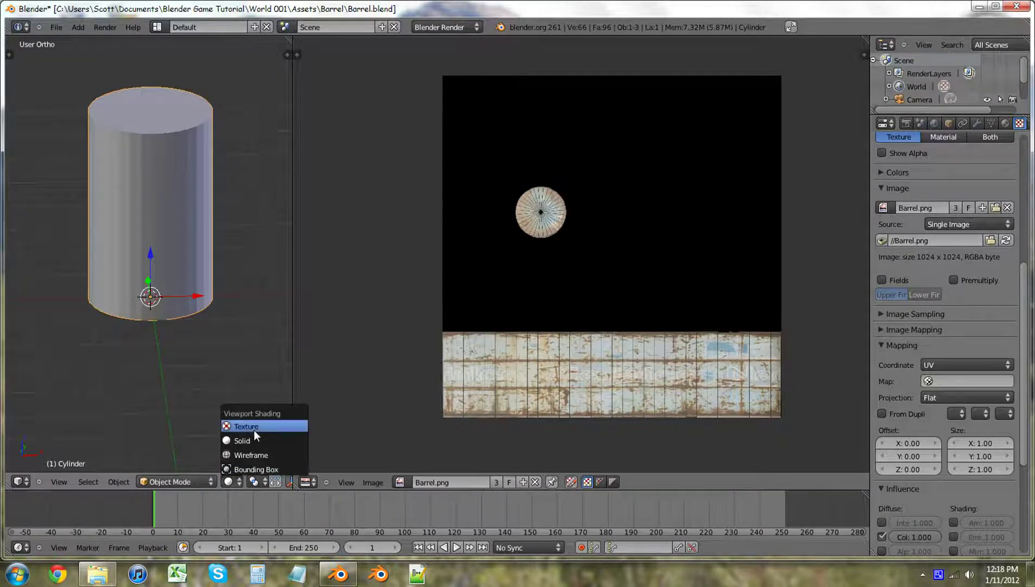
{"action": "left_click", "coordinate": [254, 429]}
{"action": "middle_click_drag", "start_coordinate": [131, 255], "coordinate": [410, 250]}
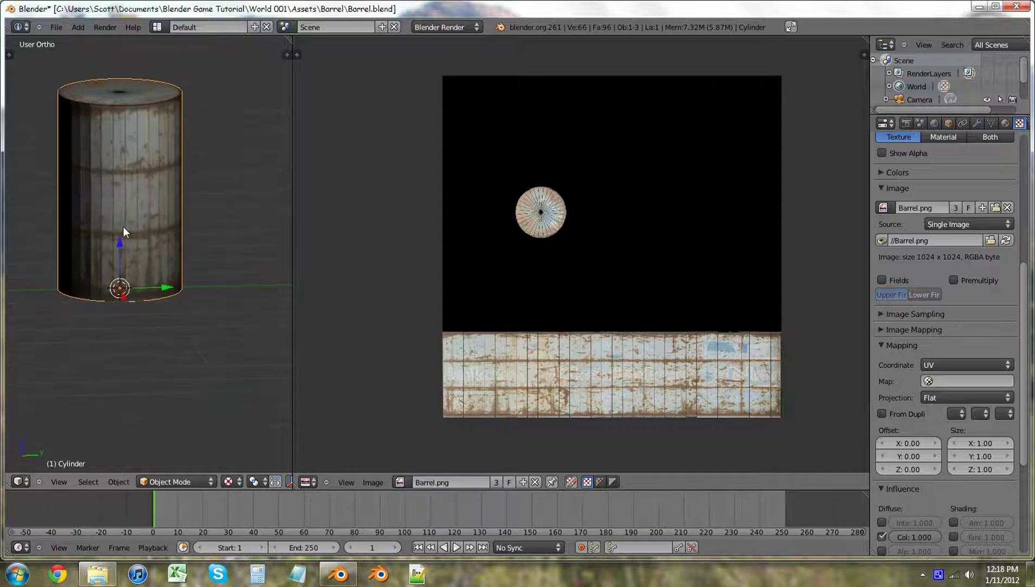
{"action": "middle_click_drag", "start_coordinate": [124, 233], "coordinate": [42, 230]}
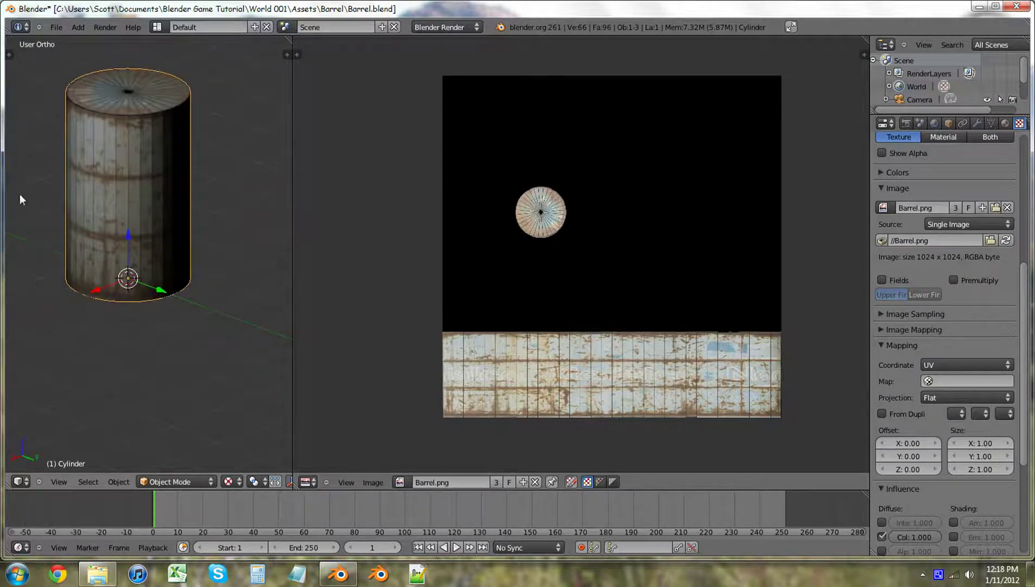
Step: Smooth-shade the barrel and save over Barrel.blend
{"action": "key", "text": "t"}
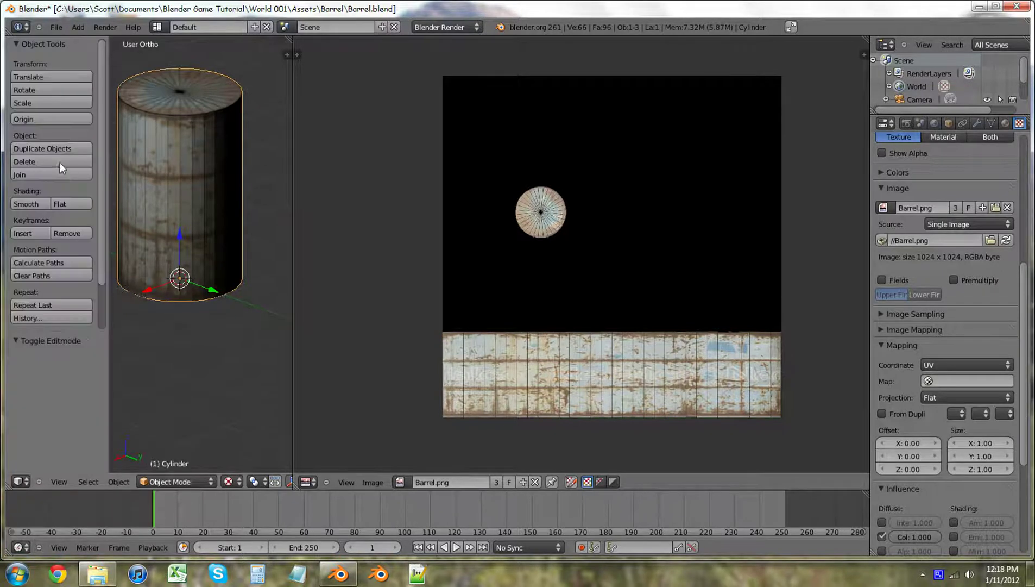
{"action": "left_click", "coordinate": [38, 199]}
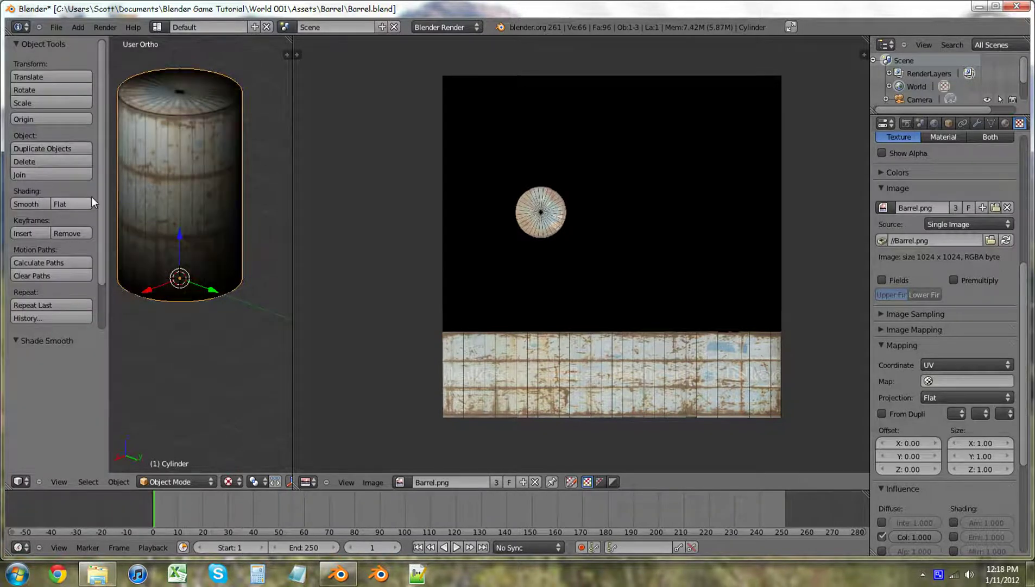
{"action": "mouse_move", "coordinate": [117, 198]}
{"action": "middle_mouse_down"}
{"action": "mouse_move", "coordinate": [344, 222]}
{"action": "mouse_move", "coordinate": [259, 237]}
{"action": "mouse_move", "coordinate": [273, 173]}
{"action": "mouse_move", "coordinate": [21, 277]}
{"action": "mouse_move", "coordinate": [3, 254]}
{"action": "mouse_move", "coordinate": [5, 163]}
{"action": "mouse_move", "coordinate": [6, 219]}
{"action": "mouse_move", "coordinate": [243, 189]}
{"action": "middle_mouse_up"}
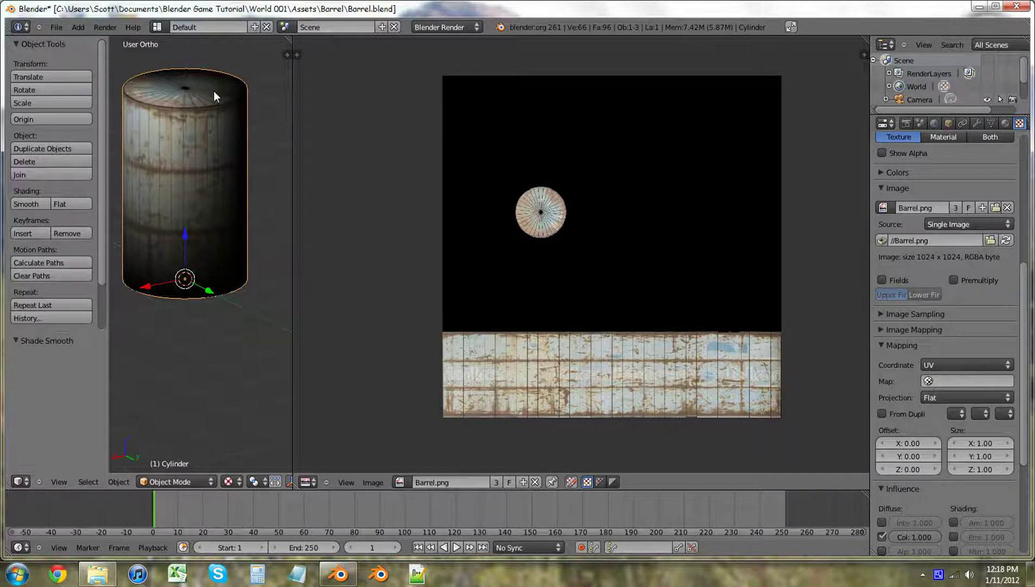
{"action": "key", "text": "ctrl+s"}
{"action": "left_click", "coordinate": [204, 371]}
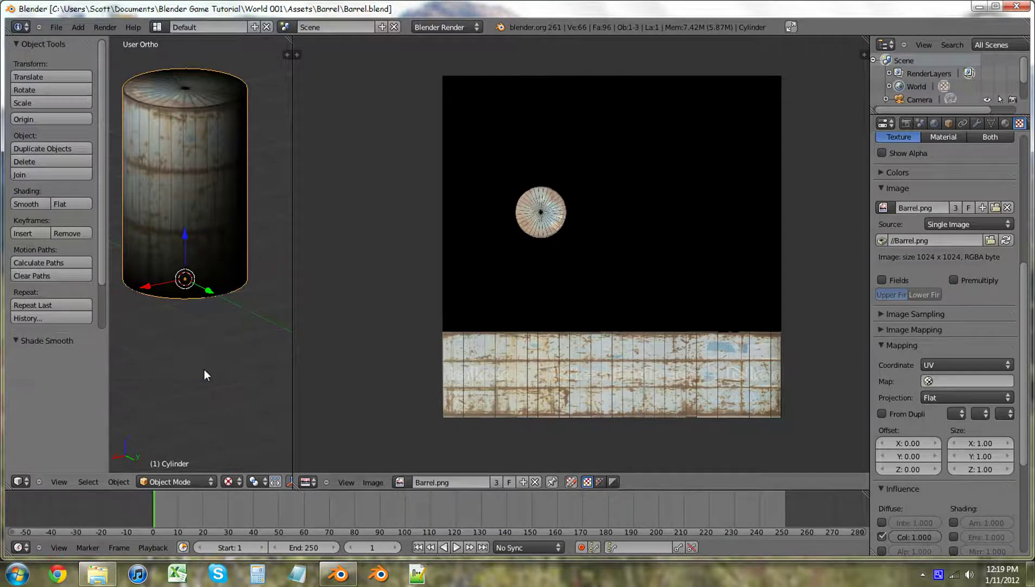
Step: Close Blender to return to the Explorer window showing the Barrel folder
{"action": "left_click", "coordinate": [1019, 7]}
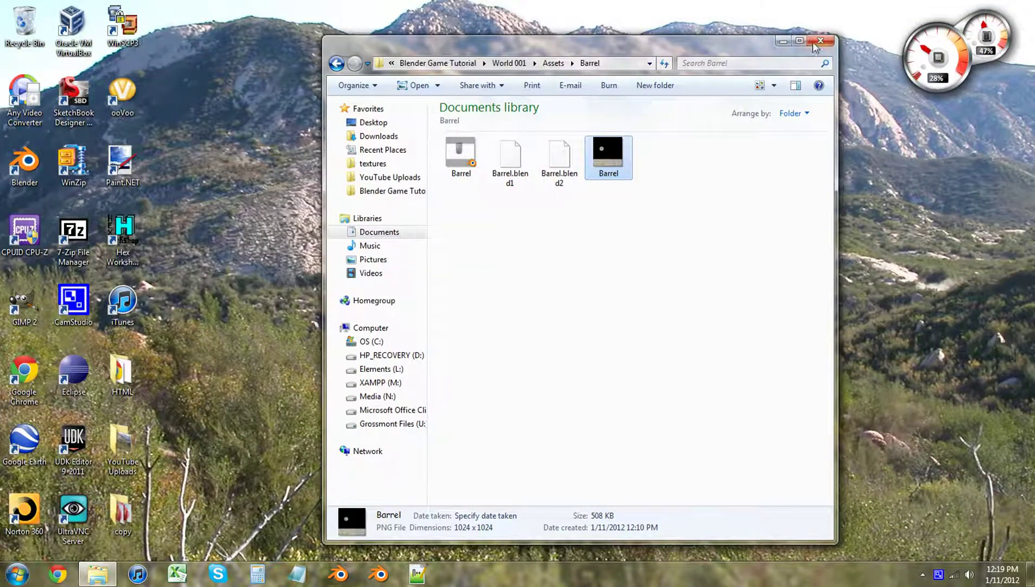